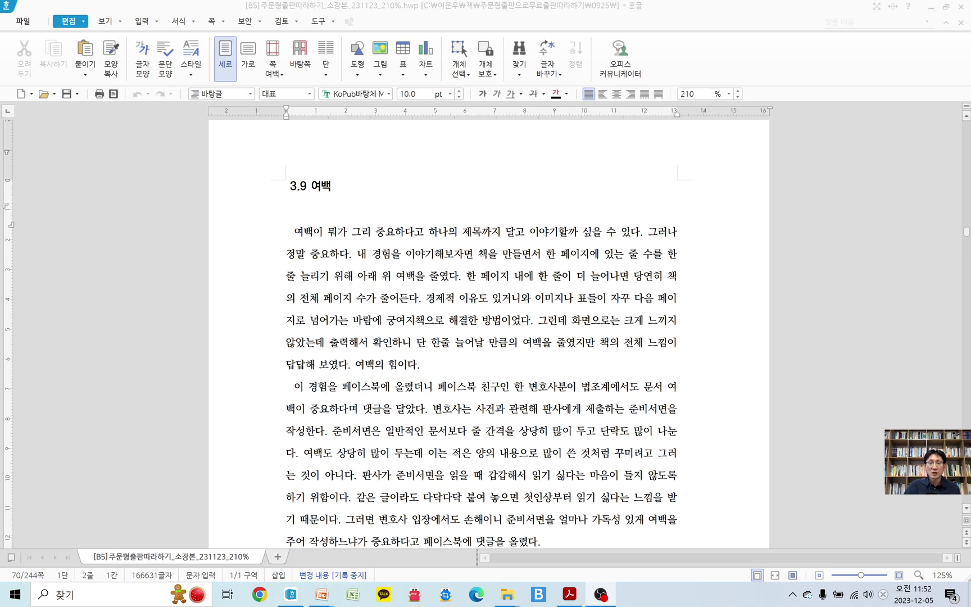
- Read section 3.9 여백 through to the margin adjustment instructions on page 71
{"action": "scroll", "coordinate": [544, 291], "scroll_direction": "down", "scroll_amount": 3}
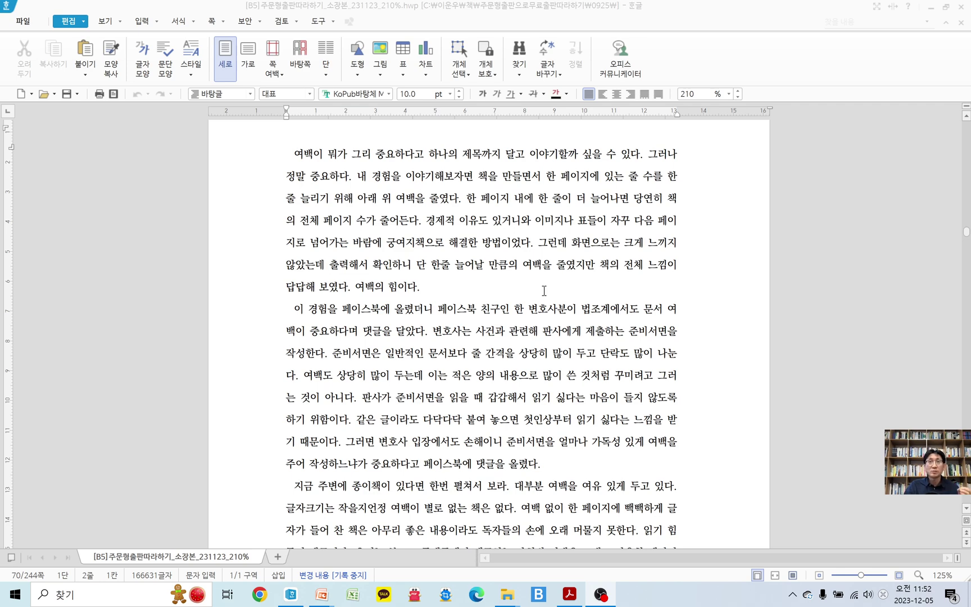
{"action": "scroll", "coordinate": [543, 290], "scroll_direction": "down", "scroll_amount": 1}
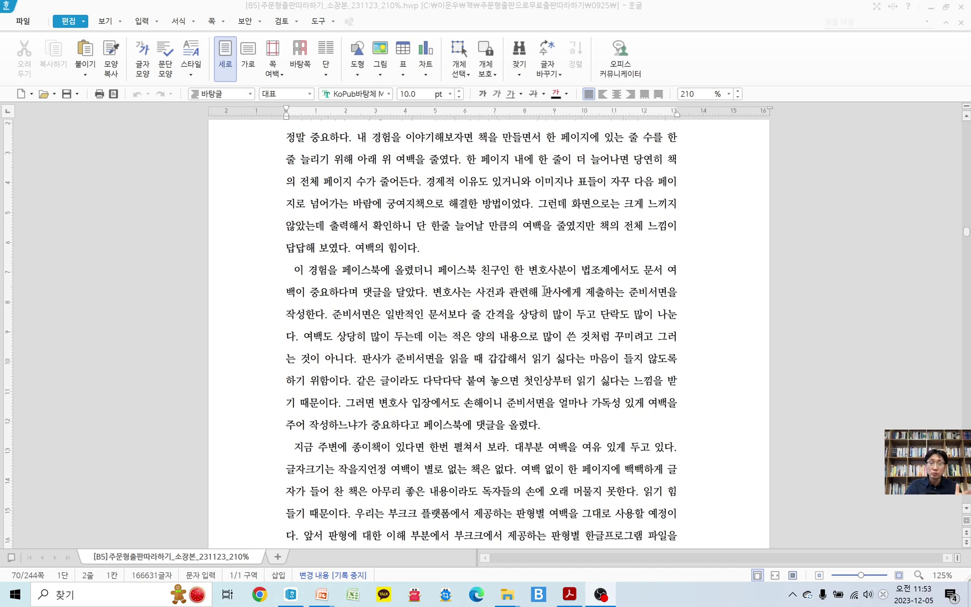
{"action": "scroll", "coordinate": [544, 291], "scroll_direction": "down", "scroll_amount": 4}
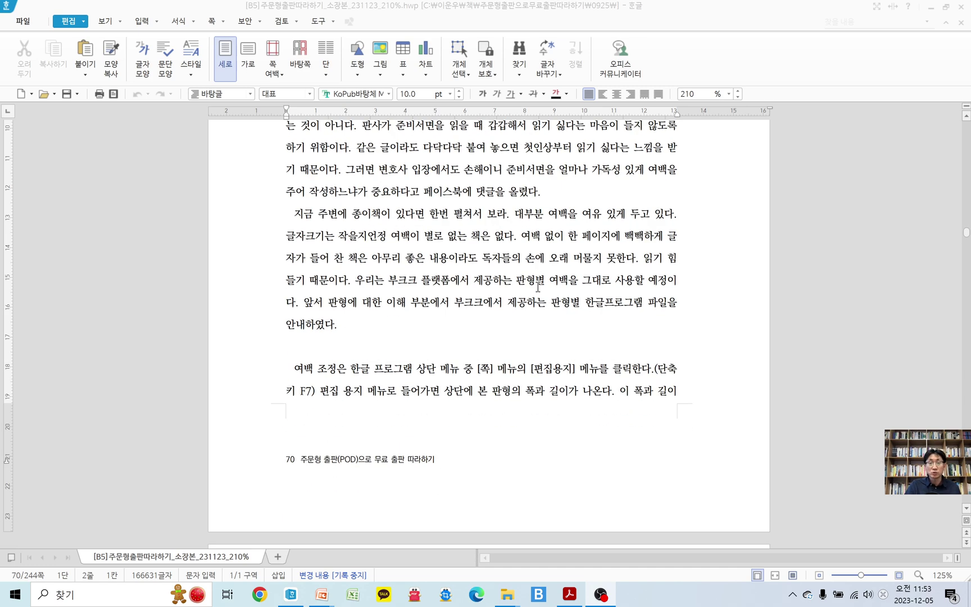
{"action": "scroll", "coordinate": [537, 288], "scroll_direction": "down", "scroll_amount": 4}
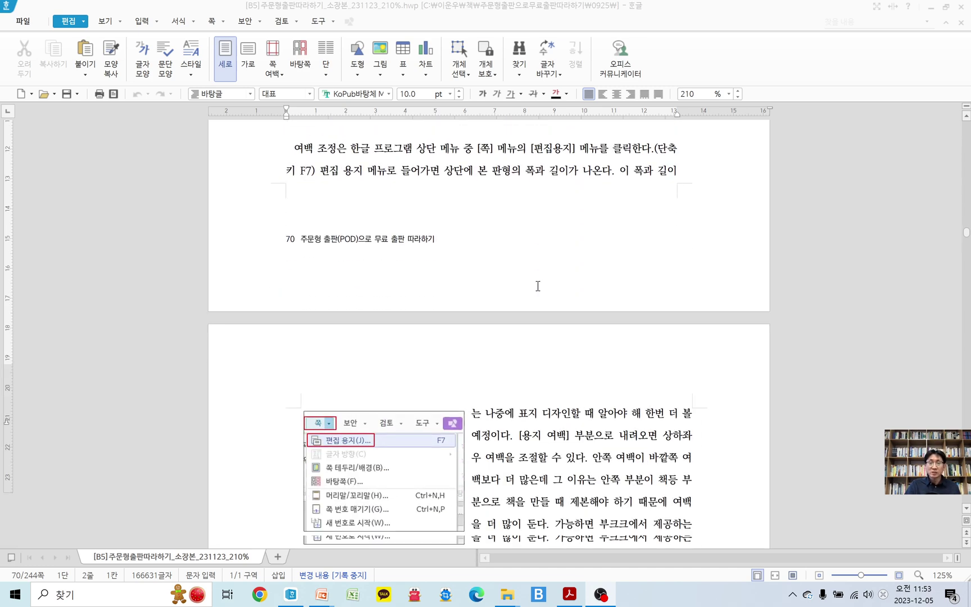
{"action": "scroll", "coordinate": [538, 286], "scroll_direction": "down", "scroll_amount": 3}
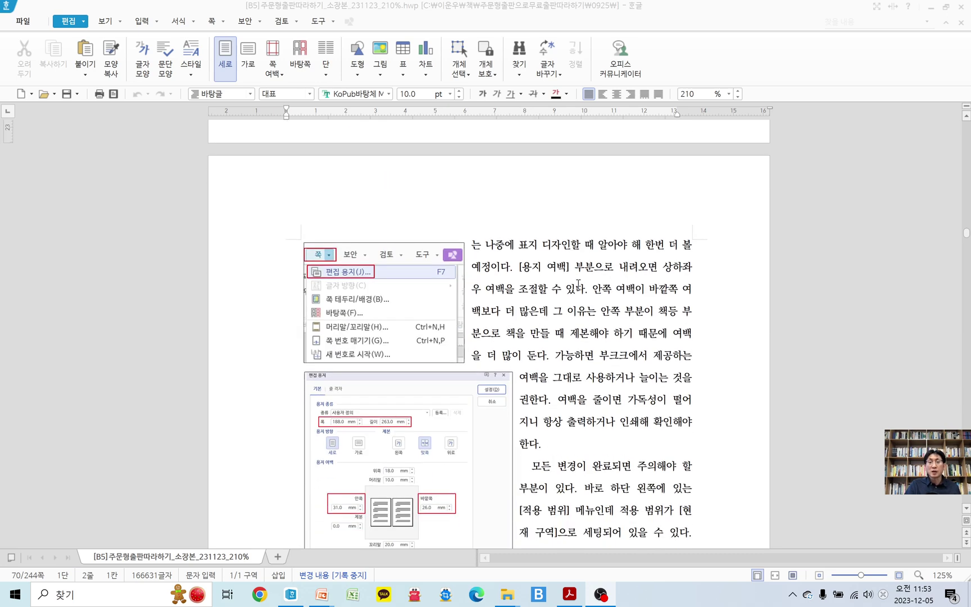
{"action": "left_click", "coordinate": [578, 284]}
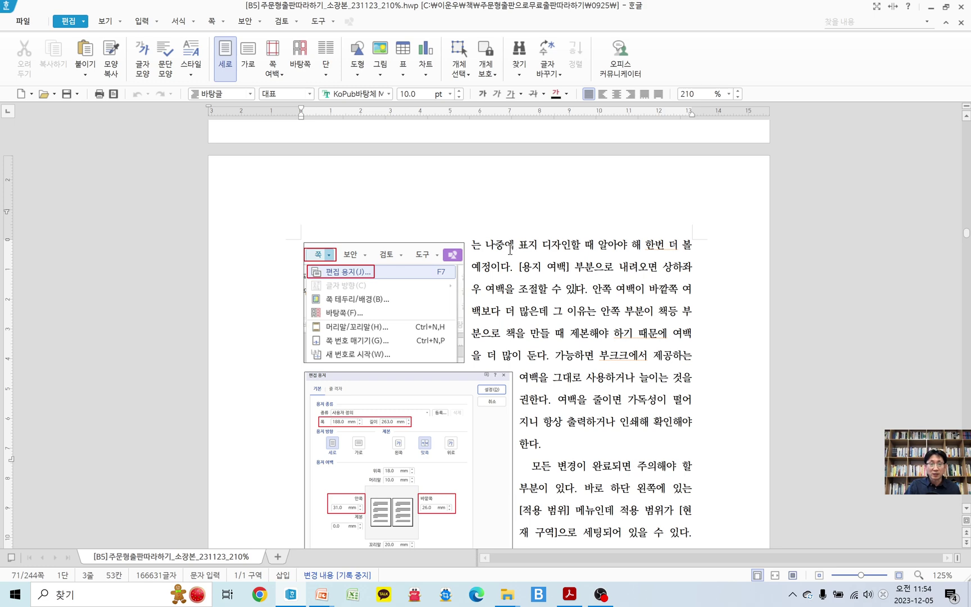
- Open the 편집 용지 page setup and examine the choices for its 적용 범위 (application range)
{"action": "left_click", "coordinate": [224, 25]}
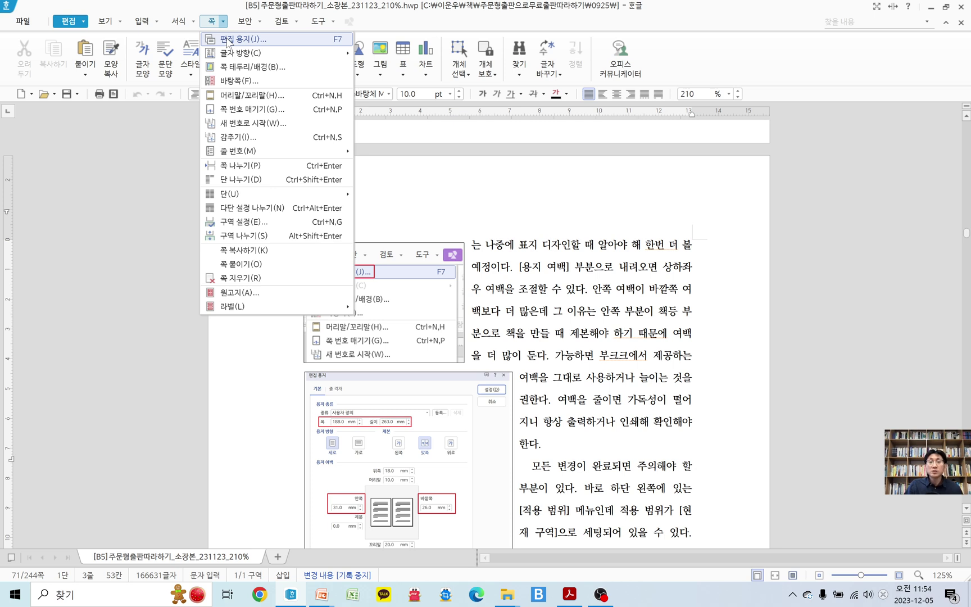
{"action": "left_click", "coordinate": [216, 24]}
{"action": "left_click", "coordinate": [219, 25]}
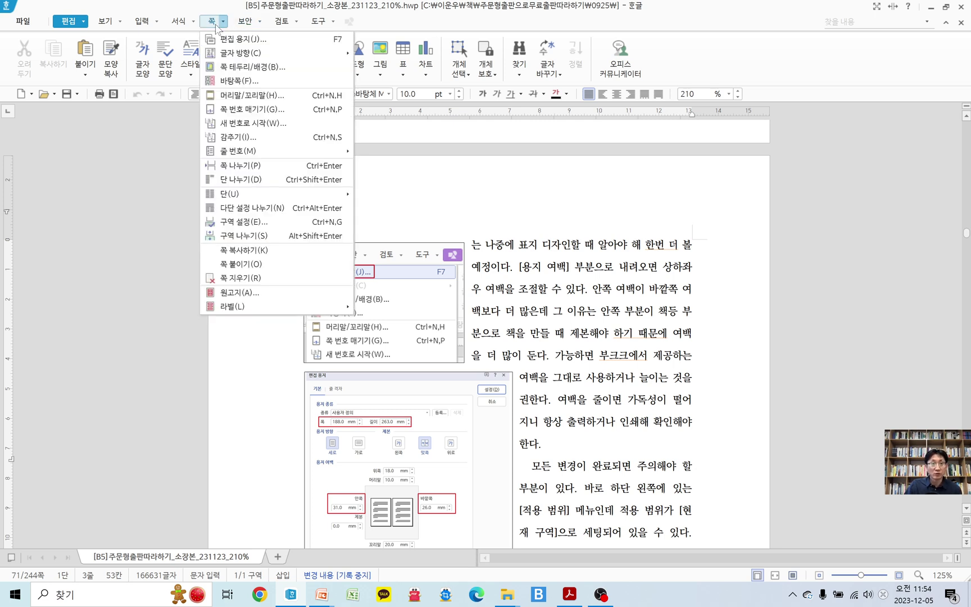
{"action": "key", "text": "Escape"}
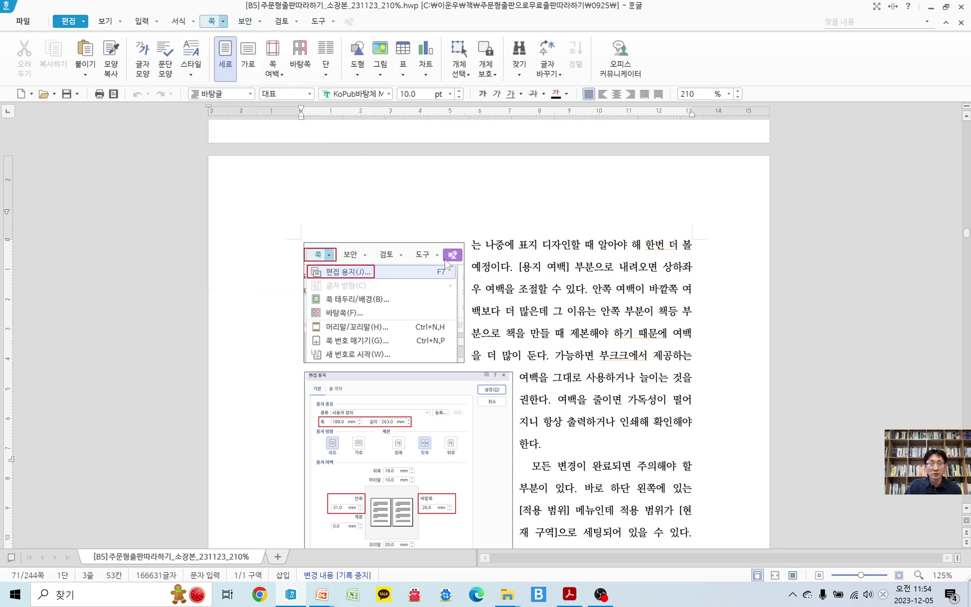
{"action": "key", "text": "F7"}
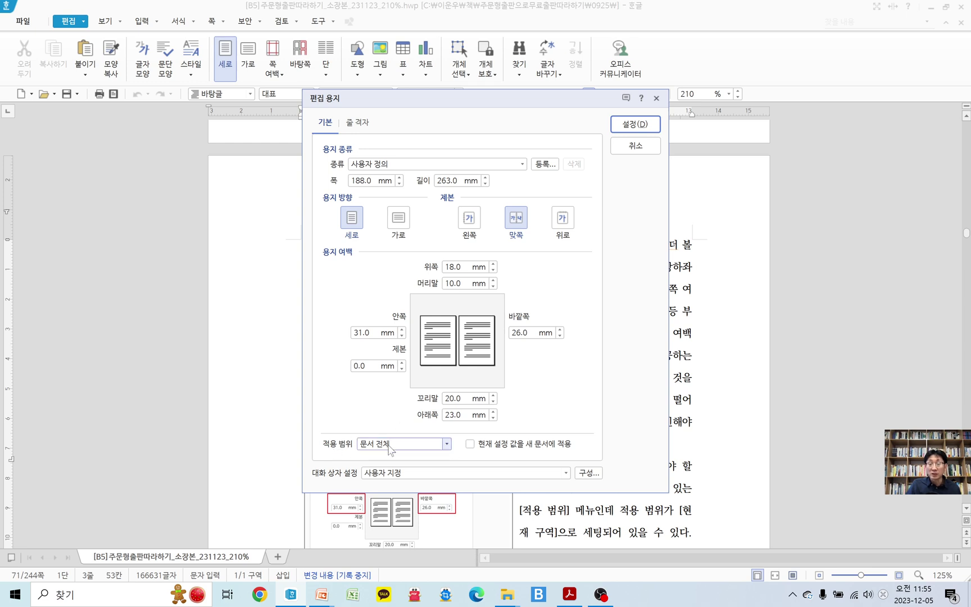
{"action": "left_click", "coordinate": [447, 444]}
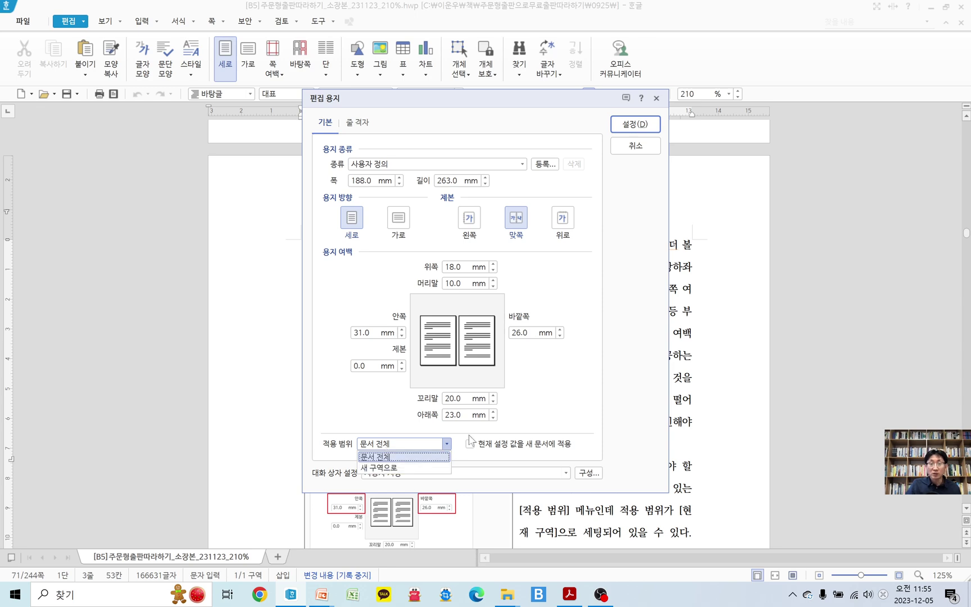
{"action": "left_click", "coordinate": [471, 441]}
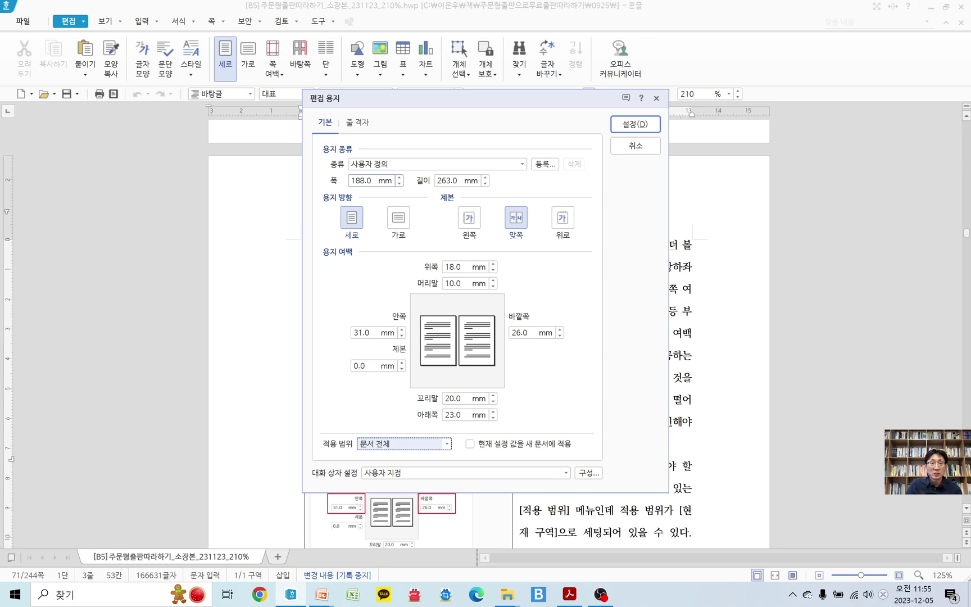
- Examine the paper width (폭) and length (길이) in the page setup, and close it without changes
{"action": "left_click", "coordinate": [368, 180]}
{"action": "key", "text": "Tab"}
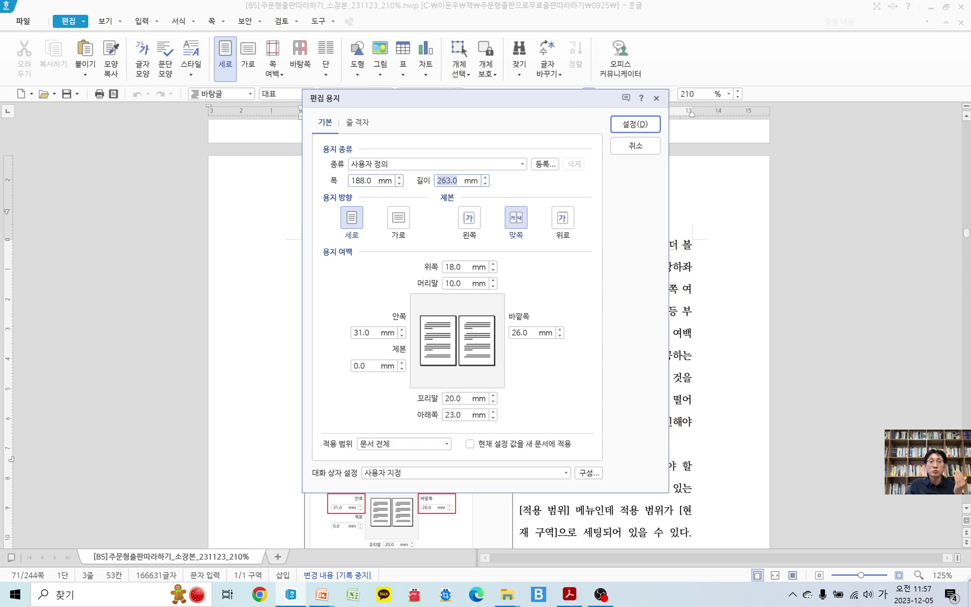
{"action": "key", "text": "shift+Tab"}
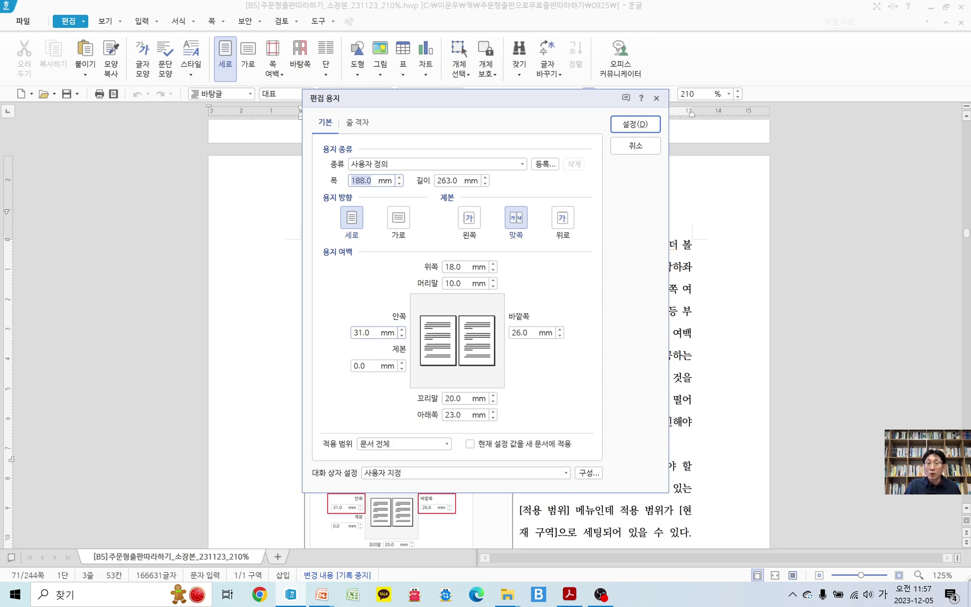
{"action": "left_click", "coordinate": [657, 99]}
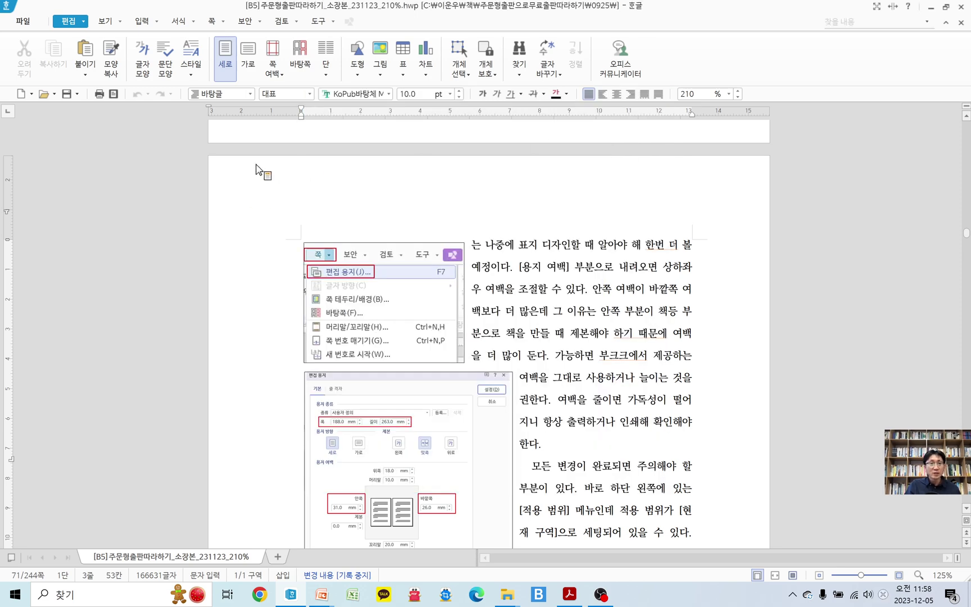
- Preview pages 70 and 71 side by side in 맞쪽 view to compare their margins, and close the preview
{"action": "left_click", "coordinate": [113, 93]}
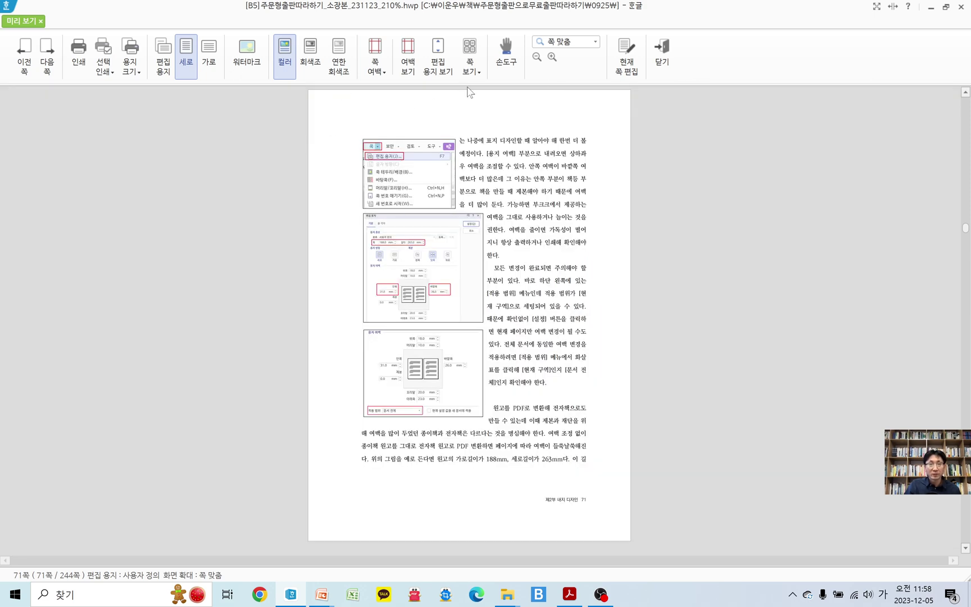
{"action": "left_click", "coordinate": [470, 63]}
{"action": "left_click", "coordinate": [485, 101]}
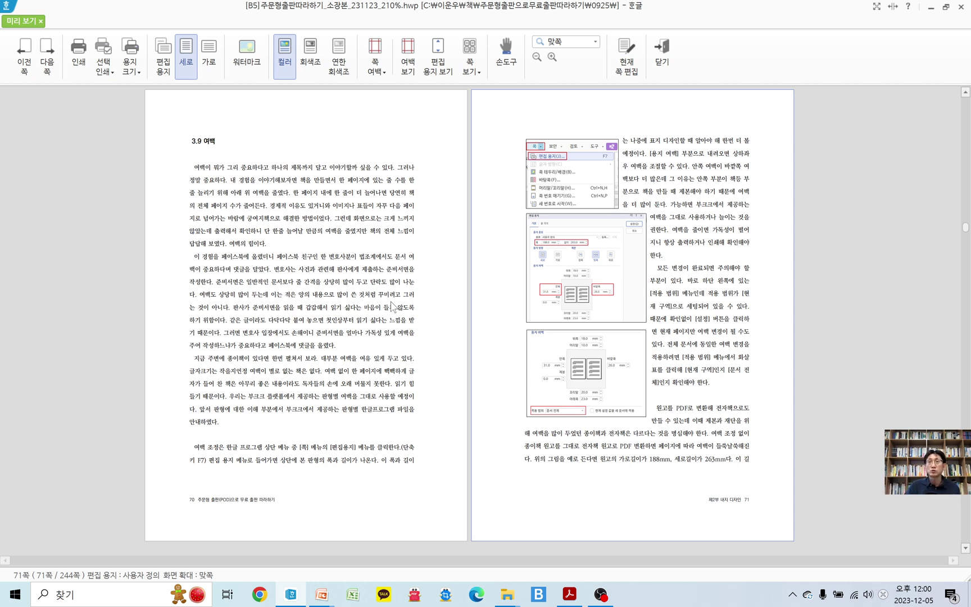
{"action": "left_click", "coordinate": [662, 56]}
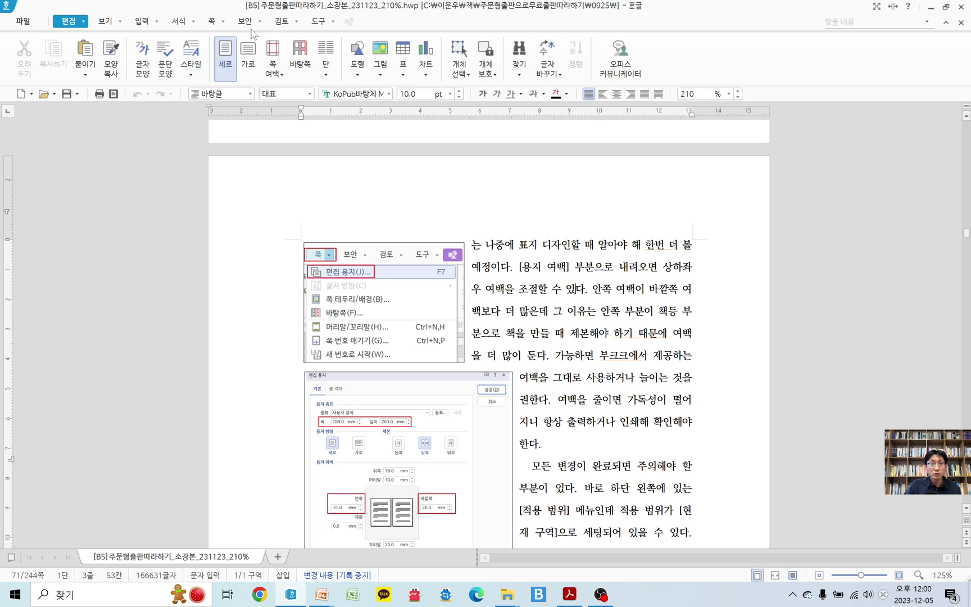
- Check the inside (안쪽) and outside (바깥쪽) margins in the 편집 용지 page setup and close it without changes
{"action": "left_click", "coordinate": [223, 22]}
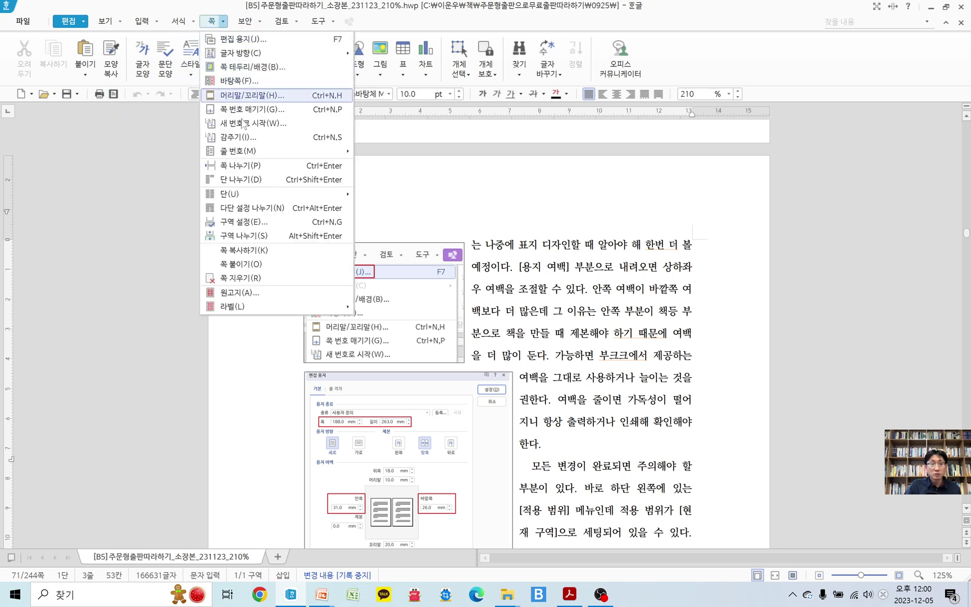
{"action": "left_click", "coordinate": [257, 38]}
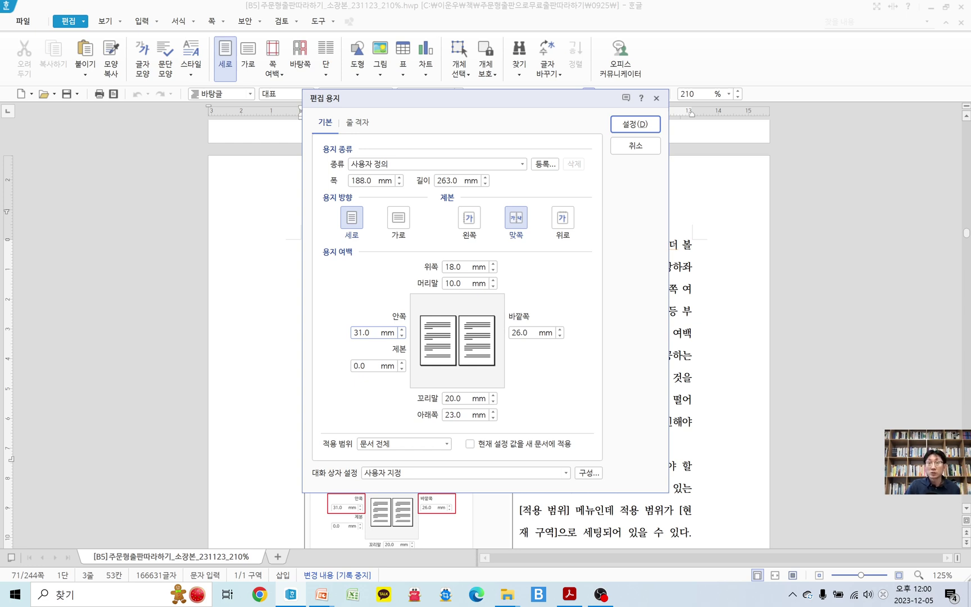
{"action": "left_click", "coordinate": [656, 98]}
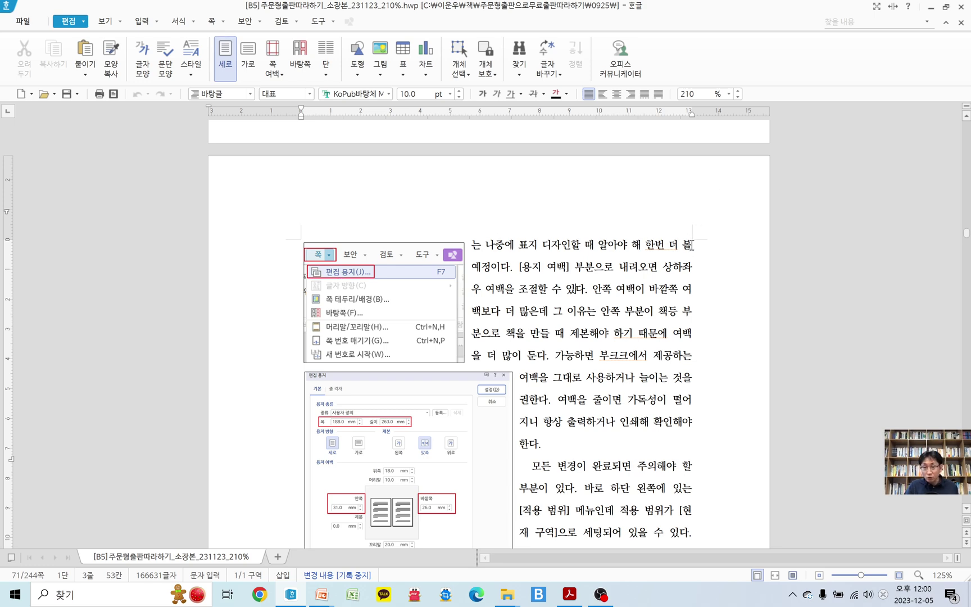
- Review the instructions on pages 70 to 72 about page setup, application range and adjusting margins for e-book PDF conversion
{"action": "scroll", "coordinate": [692, 248], "scroll_direction": "up", "scroll_amount": 3}
{"action": "scroll", "coordinate": [695, 250], "scroll_direction": "up", "scroll_amount": 7}
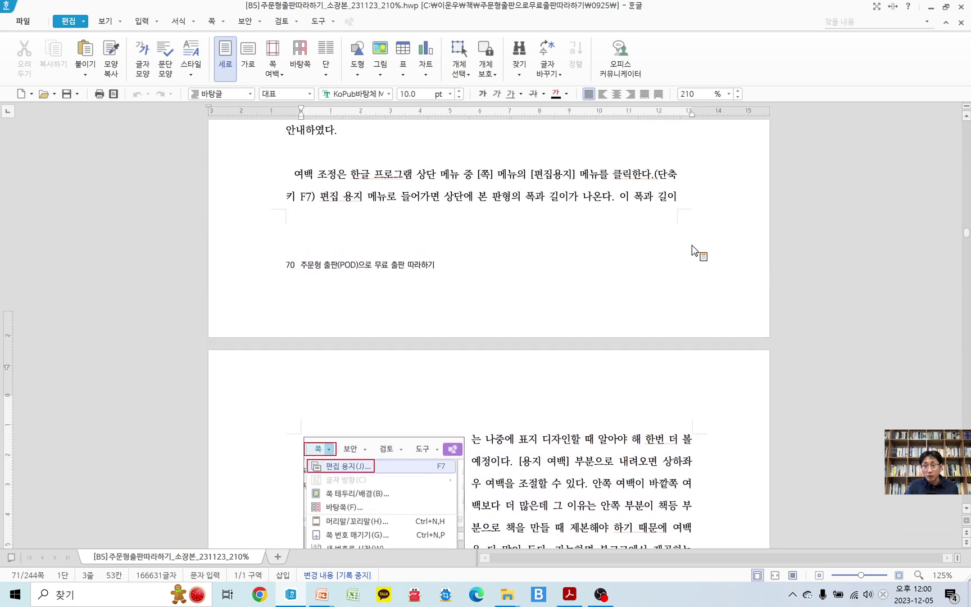
{"action": "scroll", "coordinate": [693, 249], "scroll_direction": "down", "scroll_amount": 1}
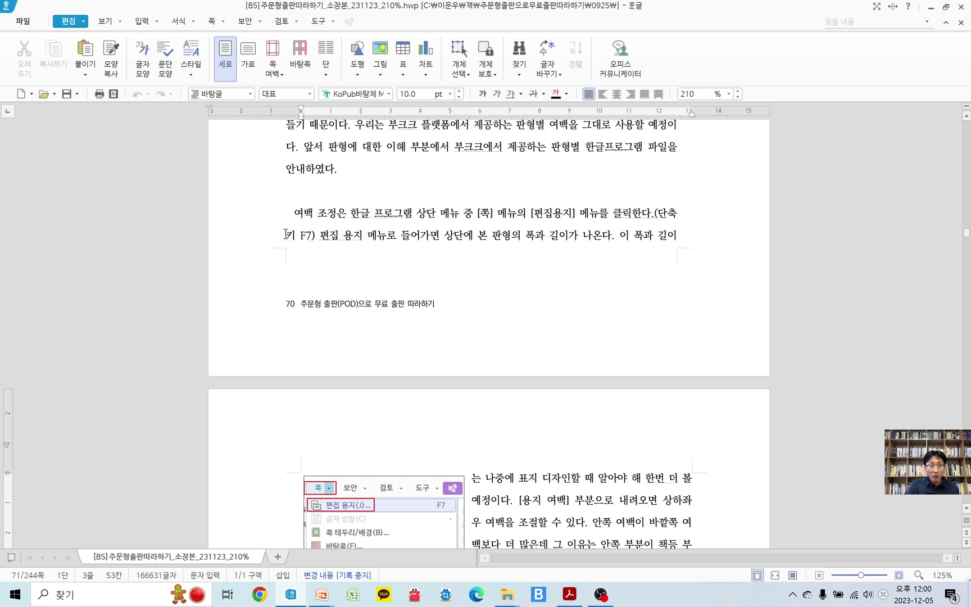
{"action": "scroll", "coordinate": [286, 234], "scroll_direction": "down", "scroll_amount": 5}
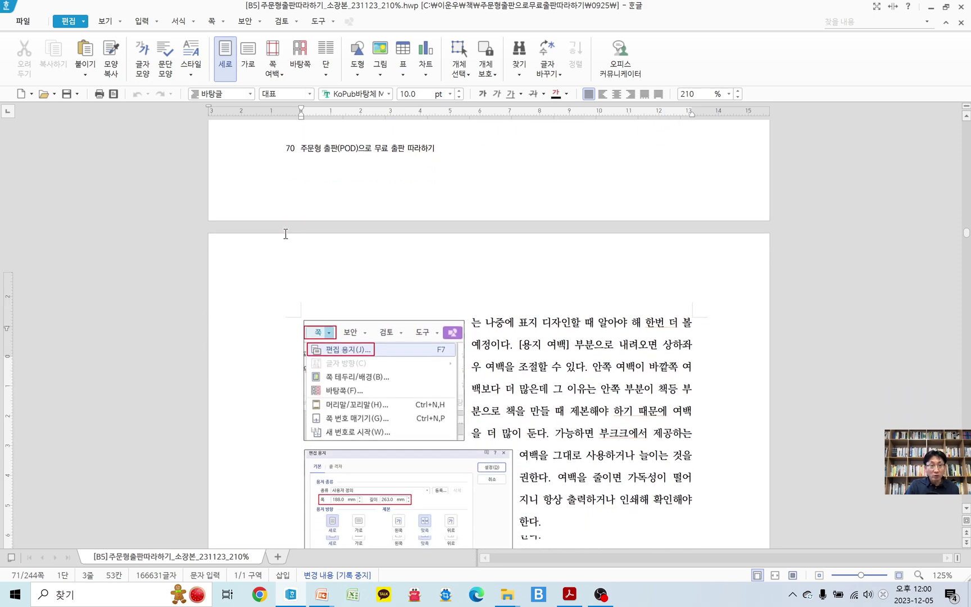
{"action": "scroll", "coordinate": [286, 234], "scroll_direction": "down", "scroll_amount": 6}
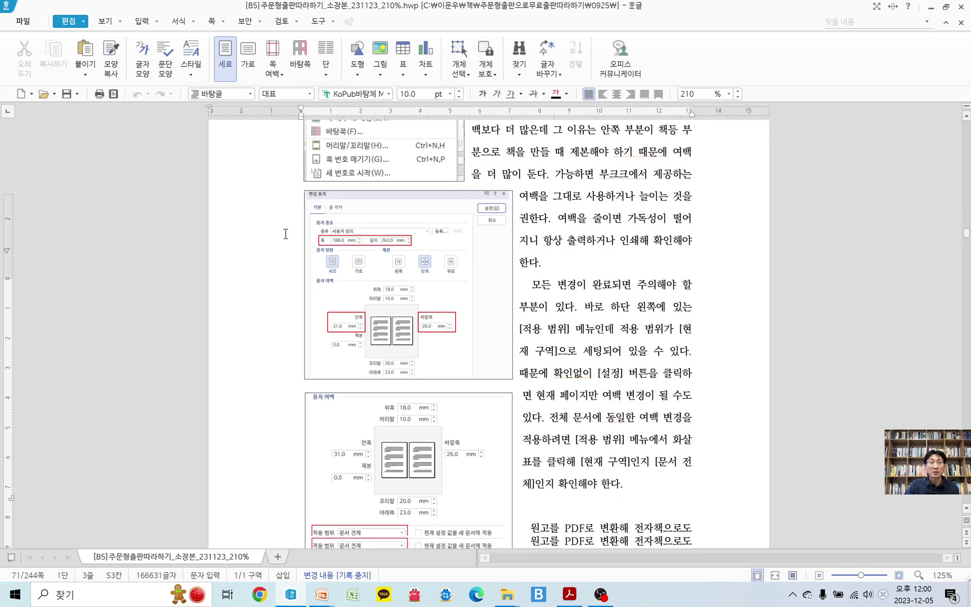
{"action": "scroll", "coordinate": [285, 233], "scroll_direction": "down", "scroll_amount": 4}
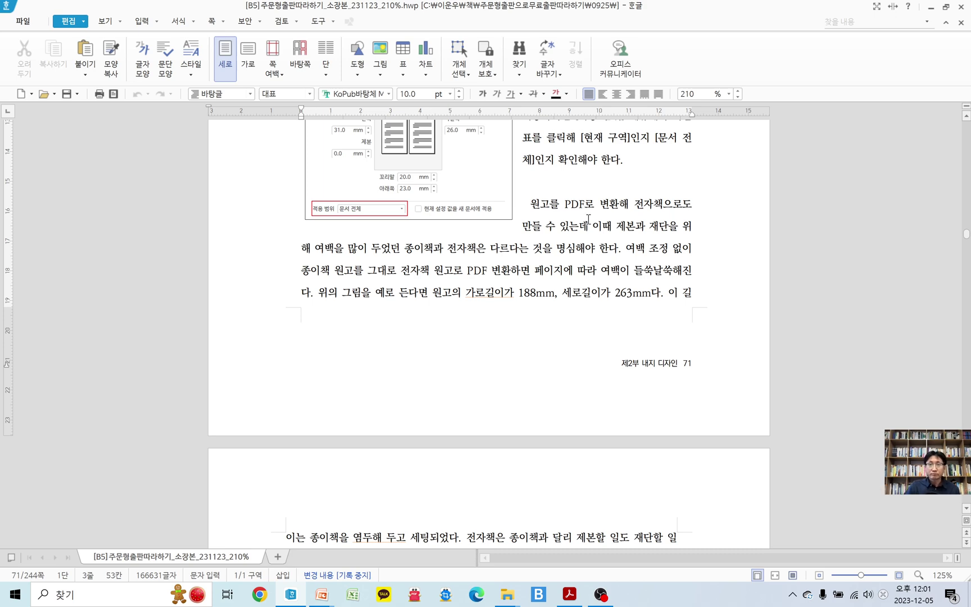
{"action": "scroll", "coordinate": [621, 223], "scroll_direction": "up", "scroll_amount": 3}
{"action": "left_click", "coordinate": [640, 241]}
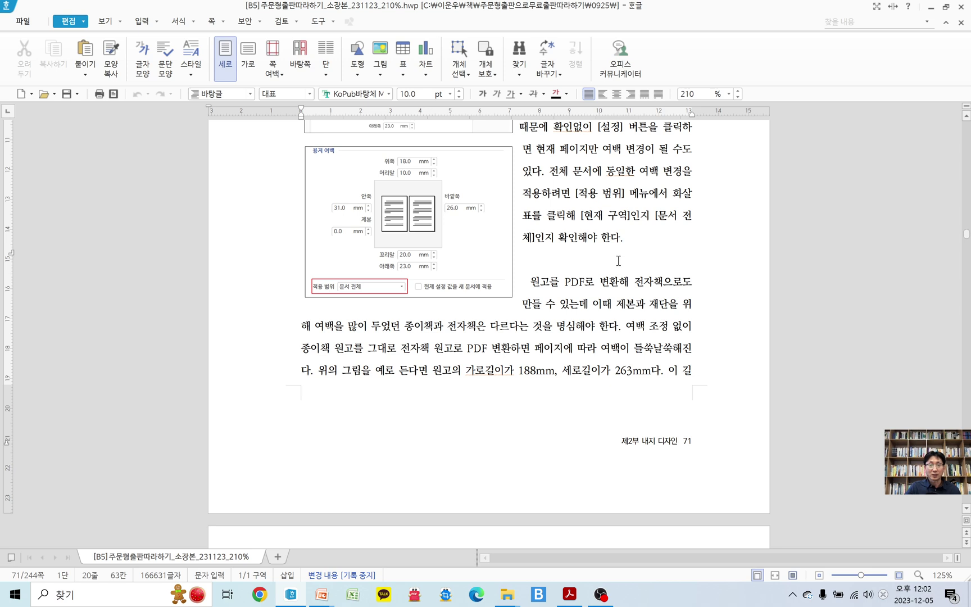
{"action": "scroll", "coordinate": [623, 262], "scroll_direction": "down", "scroll_amount": 2}
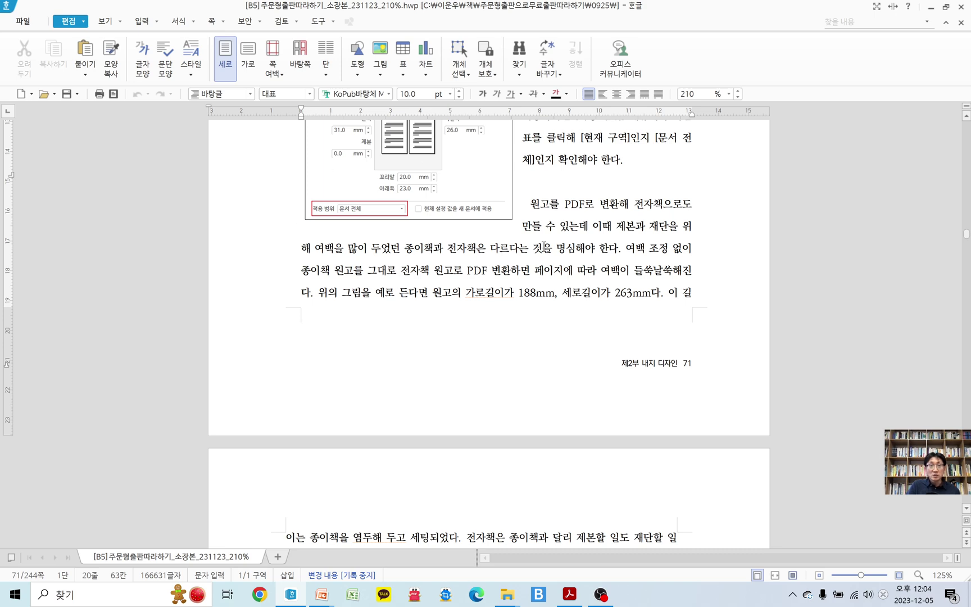
{"action": "scroll", "coordinate": [545, 247], "scroll_direction": "up", "scroll_amount": 3}
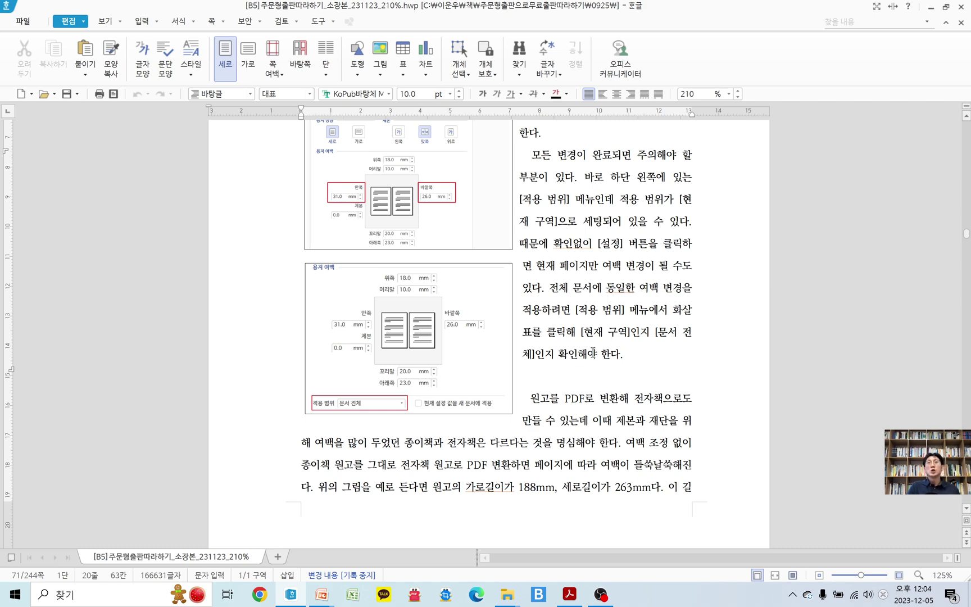
{"action": "scroll", "coordinate": [590, 331], "scroll_direction": "down", "scroll_amount": 3}
{"action": "scroll", "coordinate": [588, 331], "scroll_direction": "down", "scroll_amount": 6}
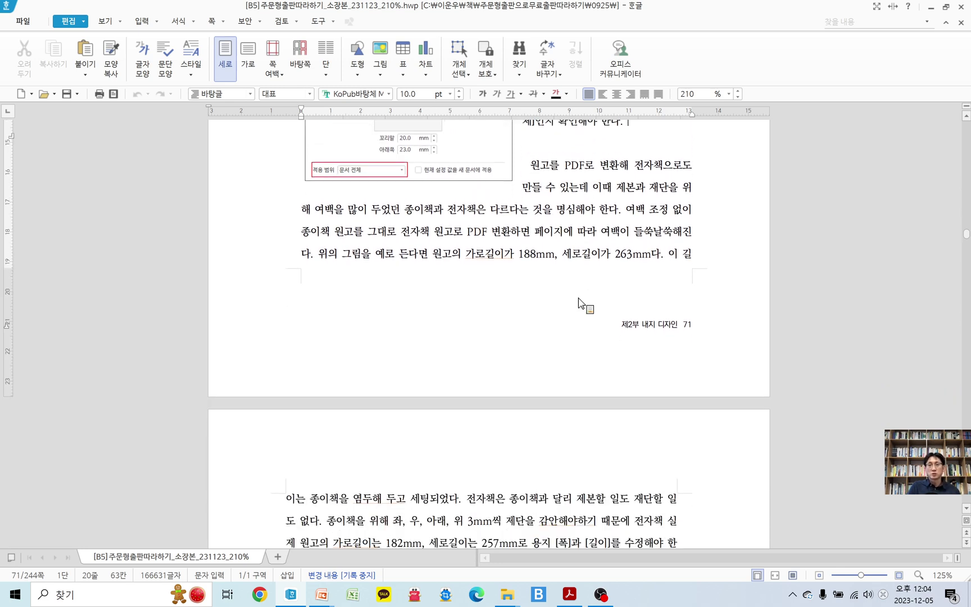
- Open the manuscript's 편집 용지 page setup from the paragraph about e-book conversion on page 71
{"action": "left_click", "coordinate": [572, 243]}
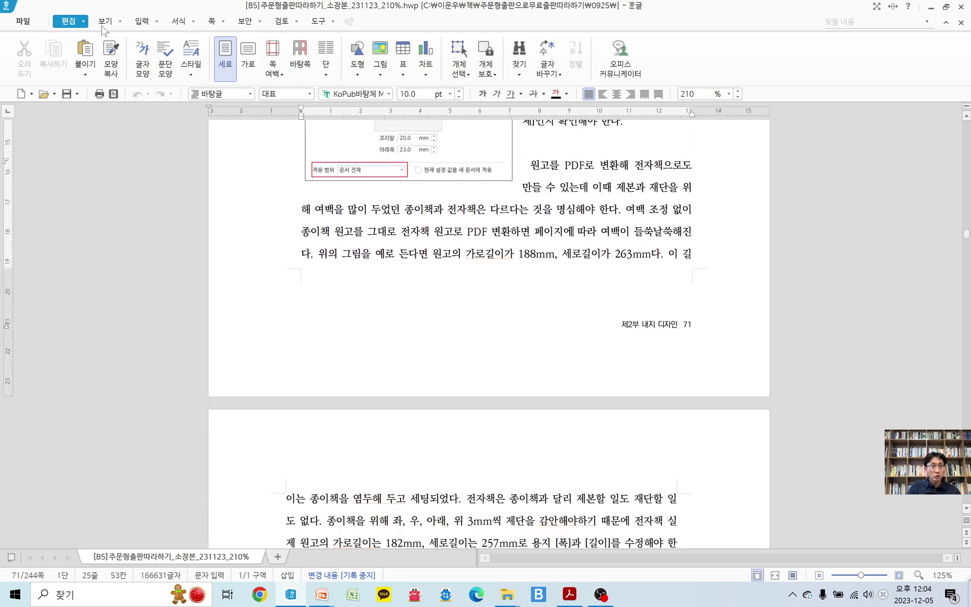
{"action": "left_click", "coordinate": [224, 23]}
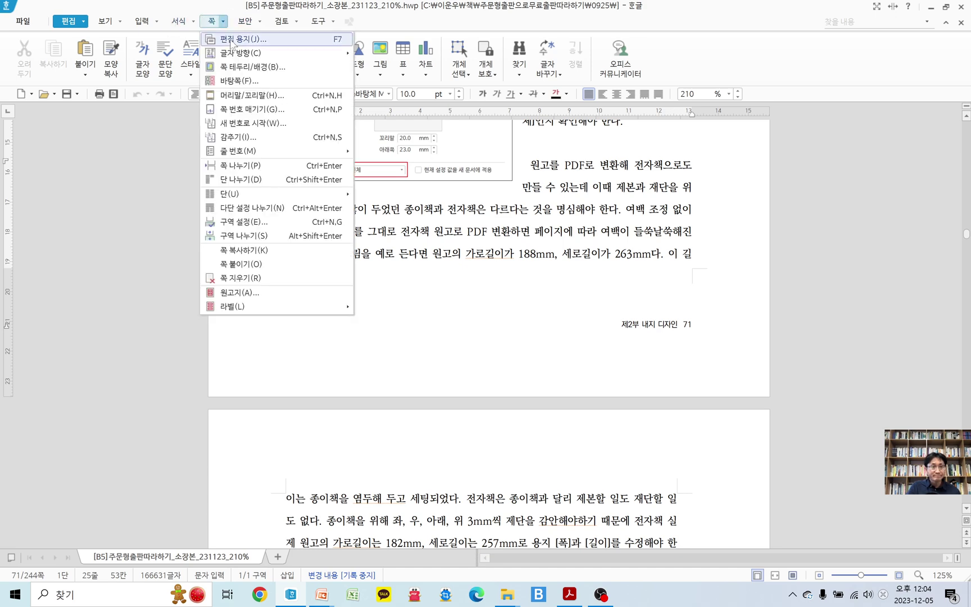
{"action": "left_click", "coordinate": [233, 41]}
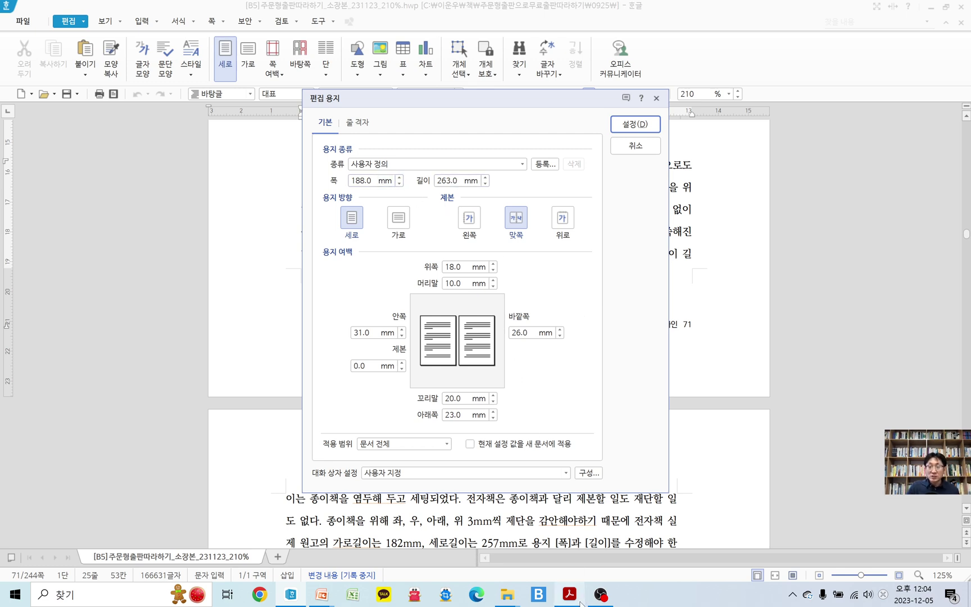
- Switch to the book's PDF in Adobe Acrobat and select B5 in the 판형 size table on page 44
{"action": "left_click", "coordinate": [569, 595]}
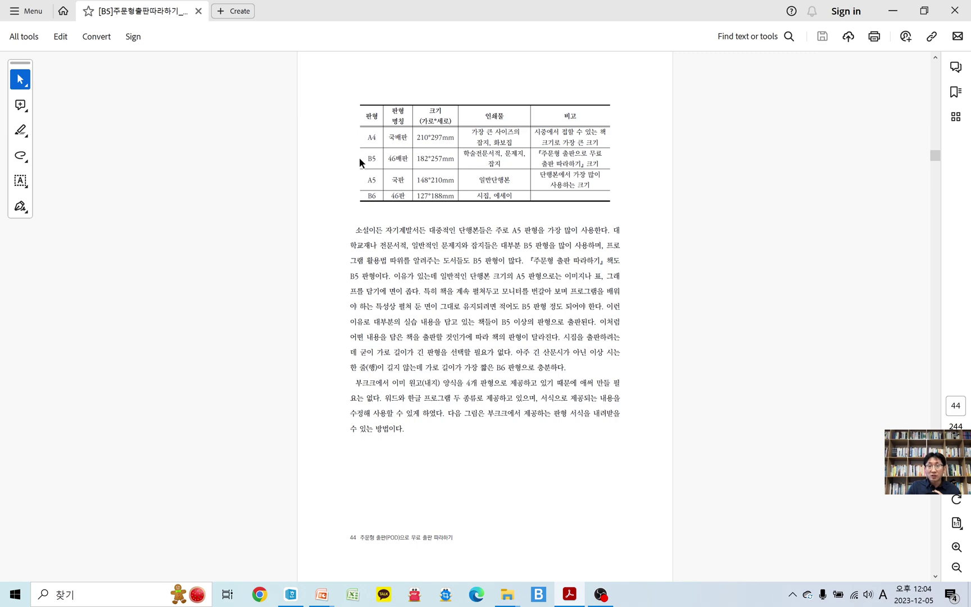
{"action": "left_click_drag", "start_coordinate": [364, 160], "coordinate": [380, 162]}
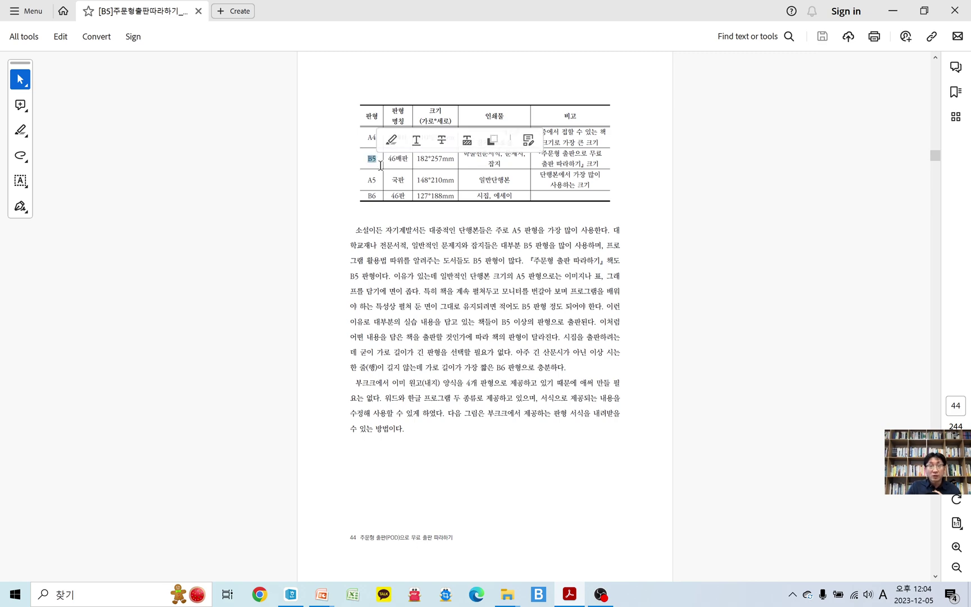
- Highlight the B5 dimensions 182*257mm in the 크기 column of the 판형 table
{"action": "left_click", "coordinate": [396, 161]}
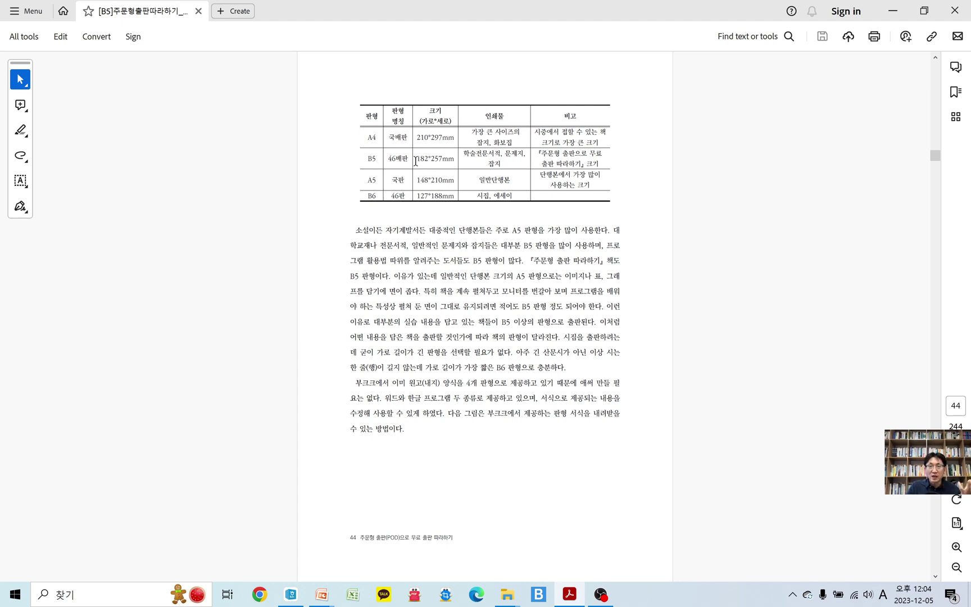
{"action": "left_click_drag", "start_coordinate": [419, 160], "coordinate": [455, 159]}
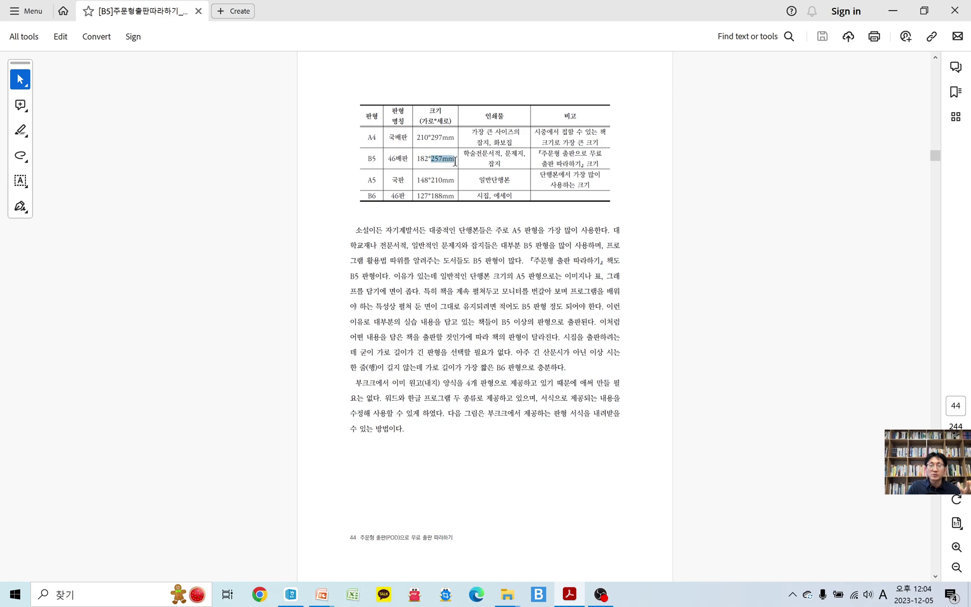
{"action": "left_click", "coordinate": [425, 160]}
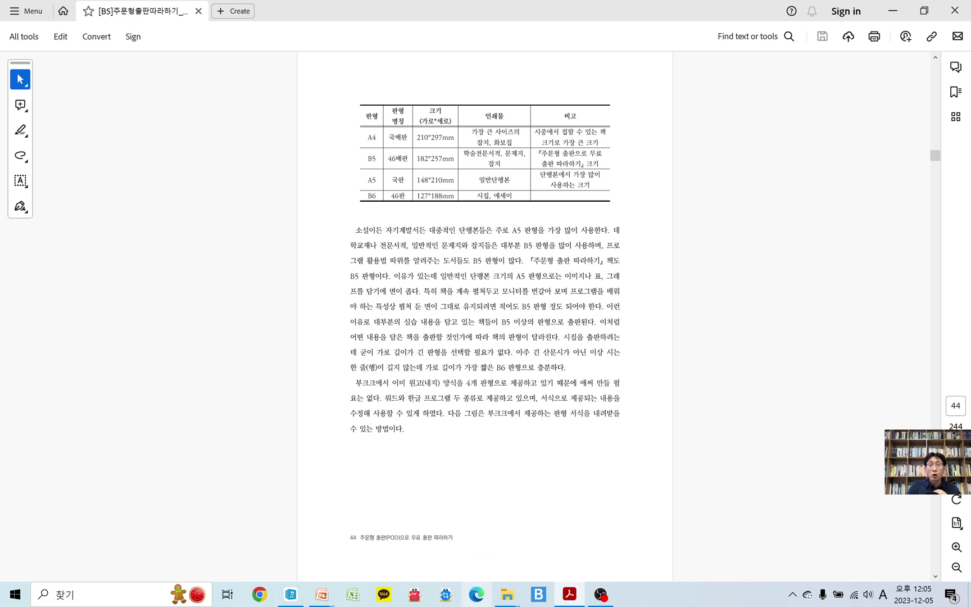
{"action": "left_click_drag", "start_coordinate": [416, 163], "coordinate": [448, 164]}
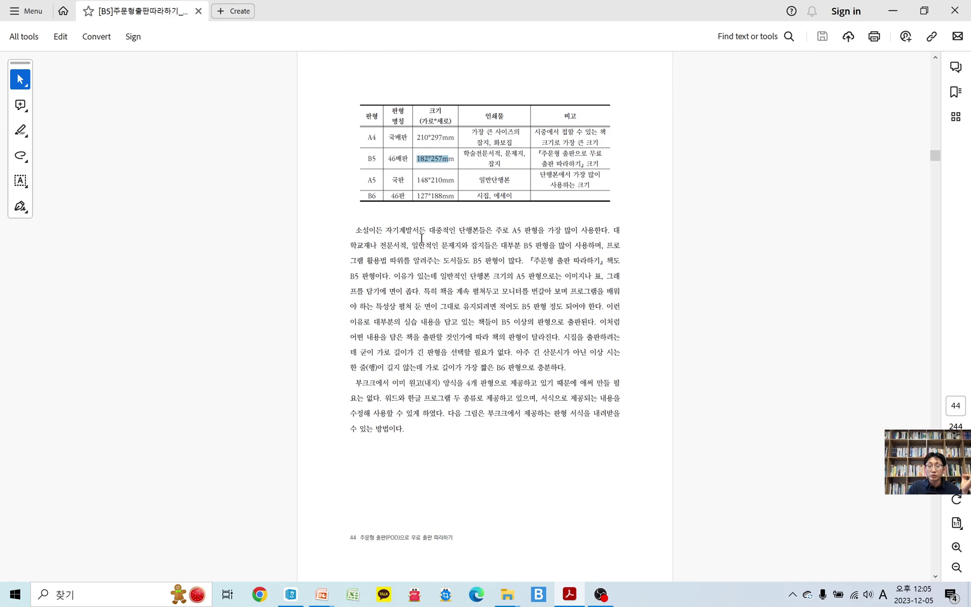
- Compare the paper width (폭) and length (길이) in the Hangul manuscript's 편집 용지 with the B5 size in the PDF
{"action": "left_click", "coordinate": [290, 596]}
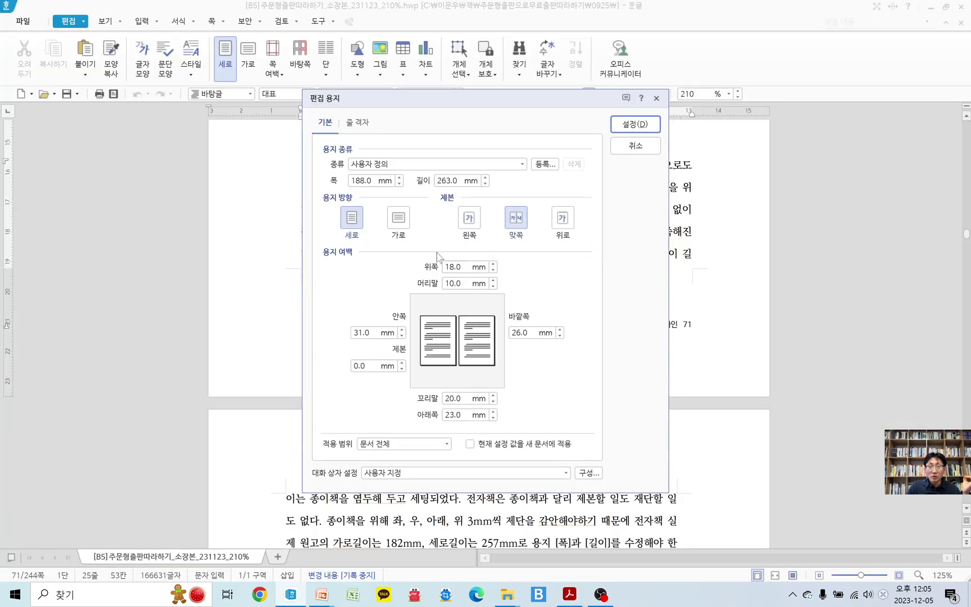
{"action": "left_click", "coordinate": [456, 179]}
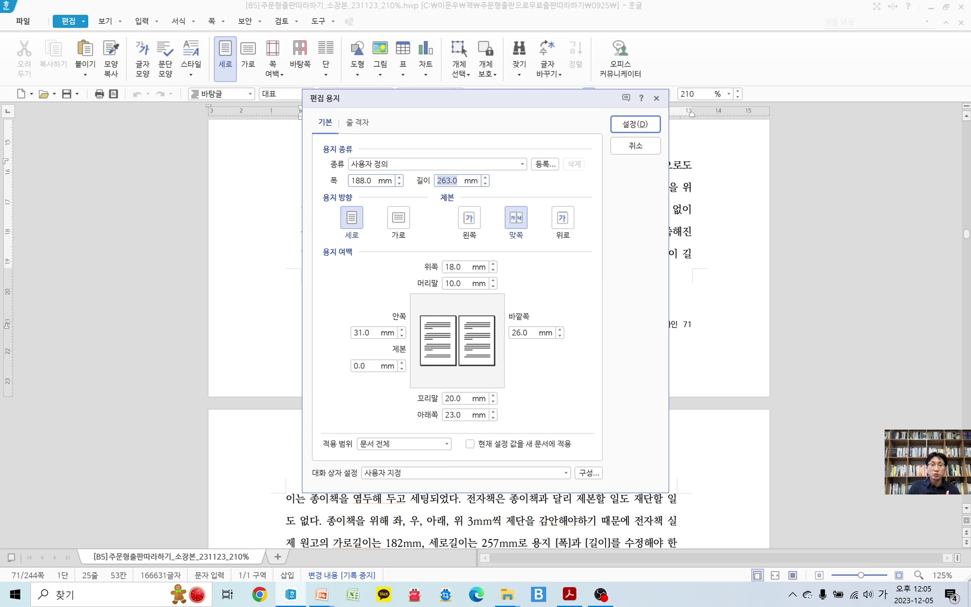
{"action": "key", "text": "shift+Tab"}
{"action": "key", "text": "Tab"}
{"action": "left_click", "coordinate": [569, 594]}
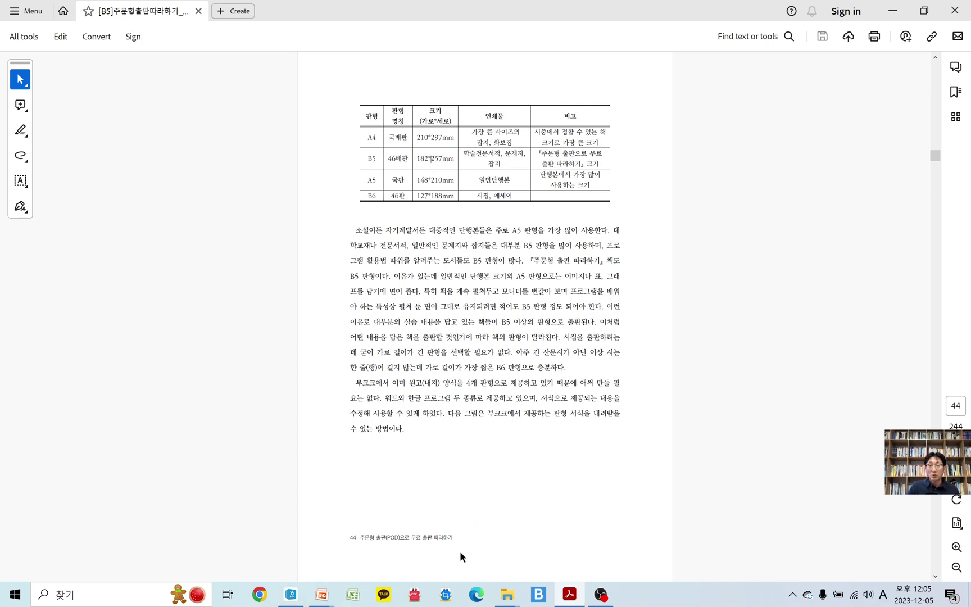
{"action": "left_click", "coordinate": [291, 594]}
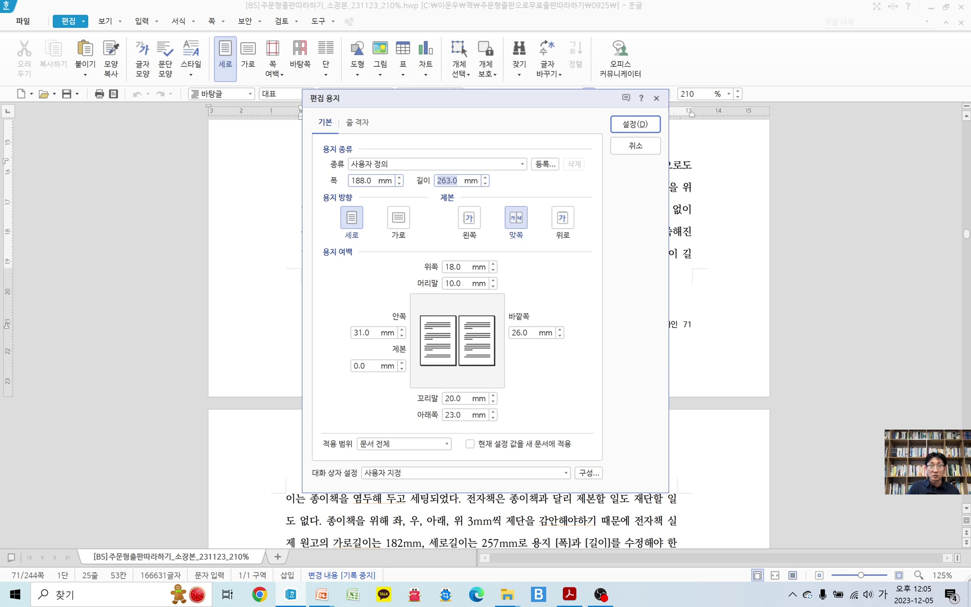
- Set the paper width (폭) to 182 mm and the length (길이) to 257 mm in 편집 용지
{"action": "double_click", "coordinate": [365, 180]}
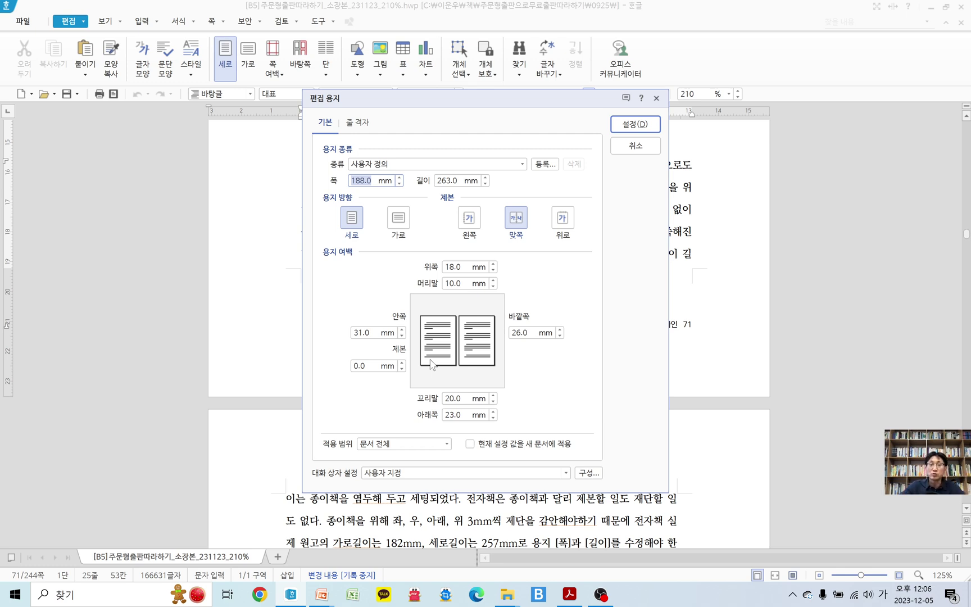
{"action": "type", "text": "182"}
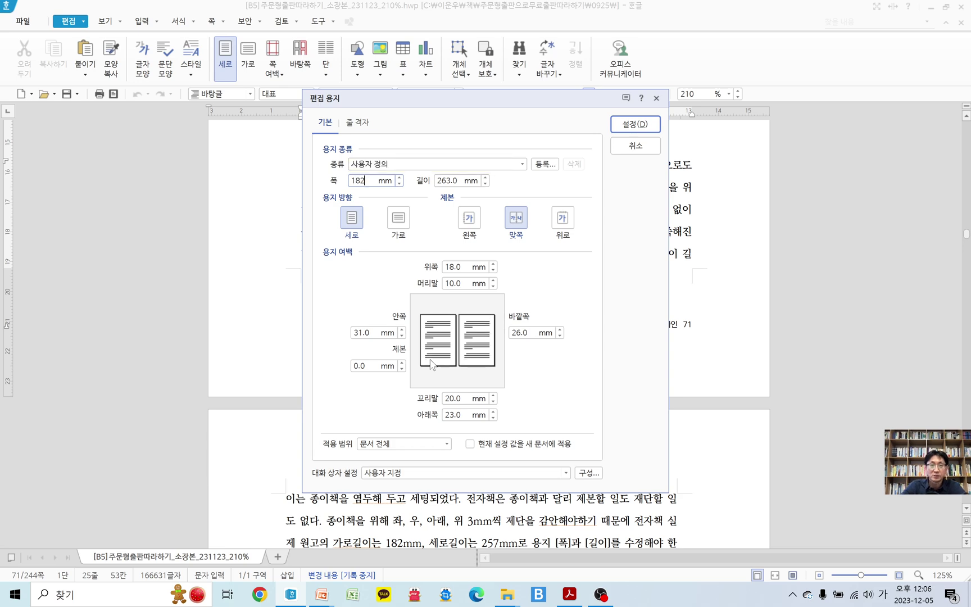
{"action": "double_click", "coordinate": [361, 180]}
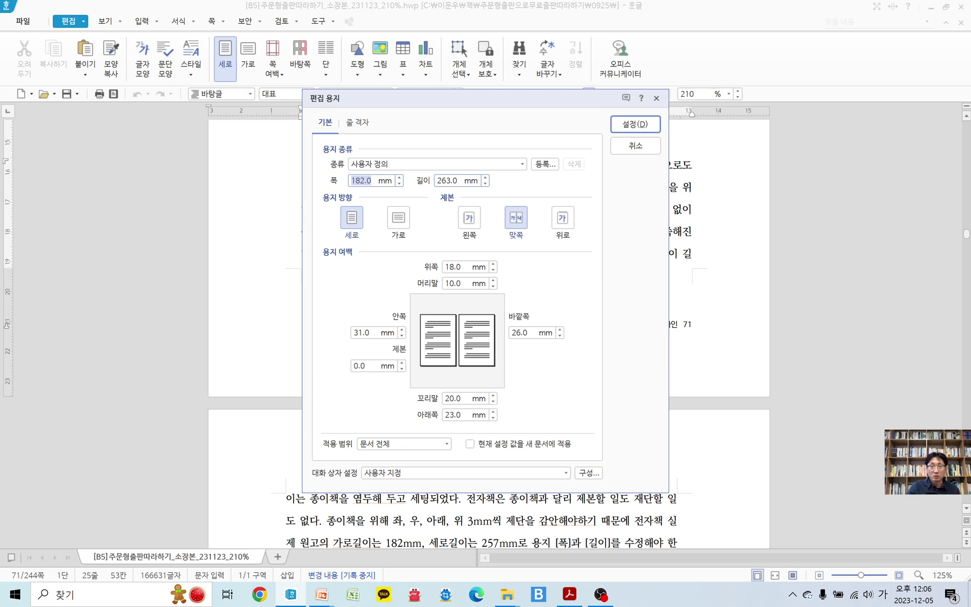
{"action": "key", "text": "Tab"}
{"action": "type", "text": "275"}
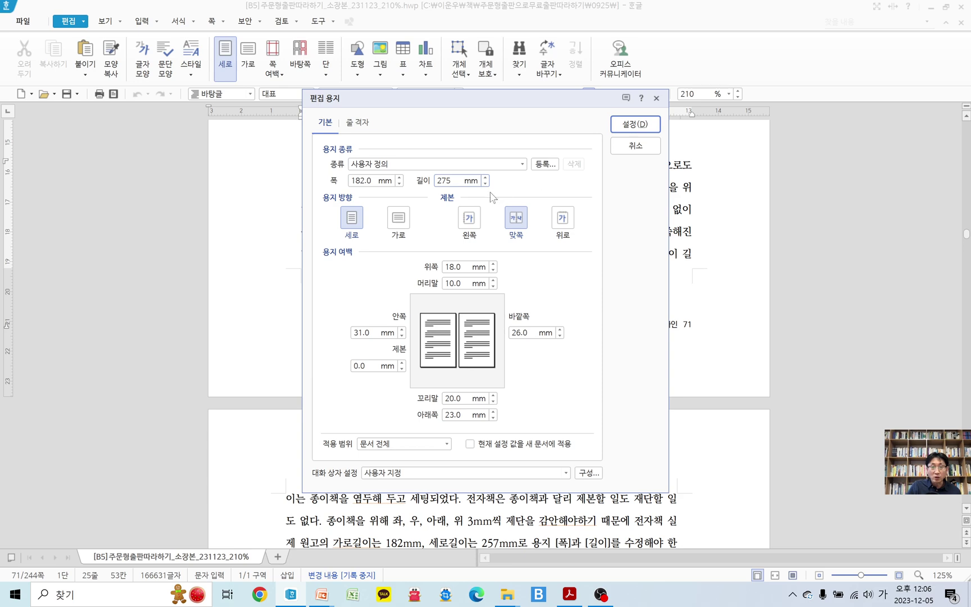
{"action": "key", "text": "BackSpace"}
{"action": "key", "text": "BackSpace"}
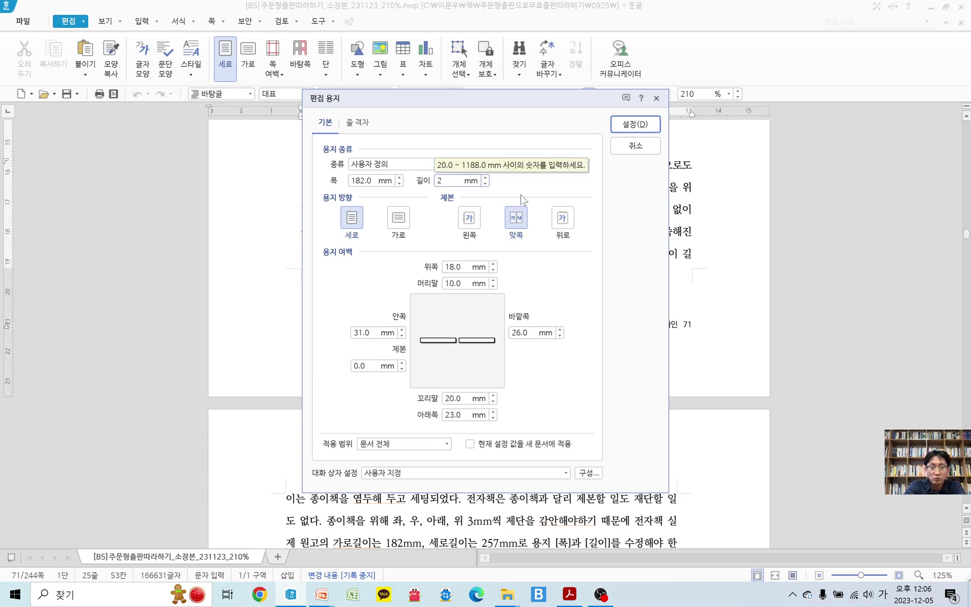
{"action": "type", "text": "57"}
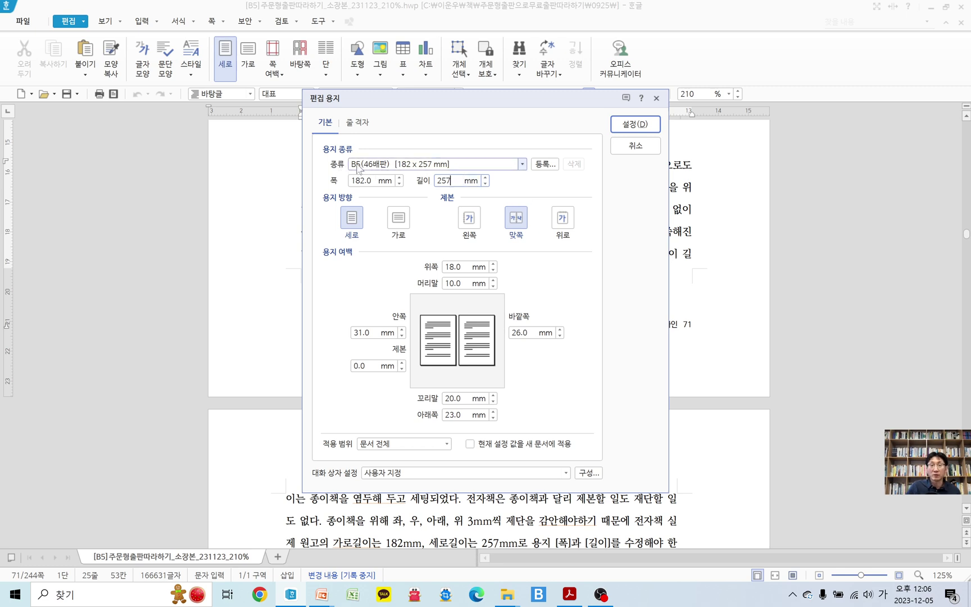
- Review the A4 to B6 sizes in the PDF's 판형 table and check them against the paper width and length in 편집 용지
{"action": "left_click", "coordinate": [570, 594]}
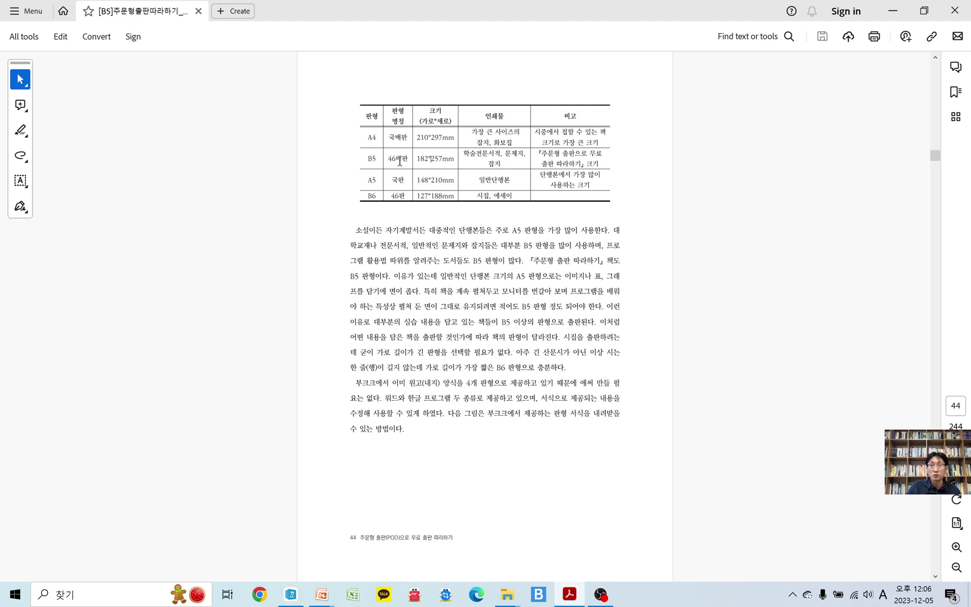
{"action": "left_click_drag", "start_coordinate": [416, 138], "coordinate": [456, 195]}
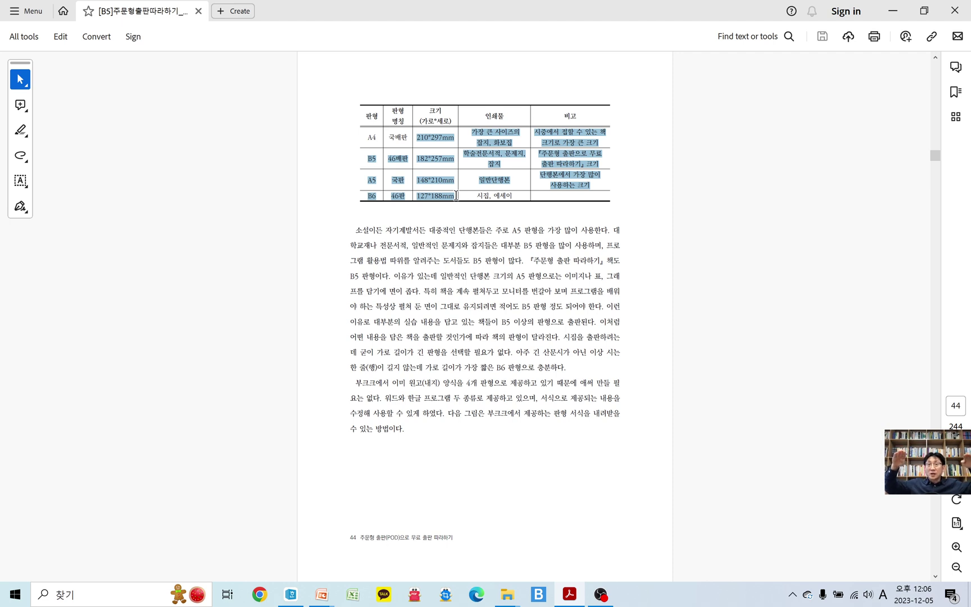
{"action": "left_click", "coordinate": [422, 184]}
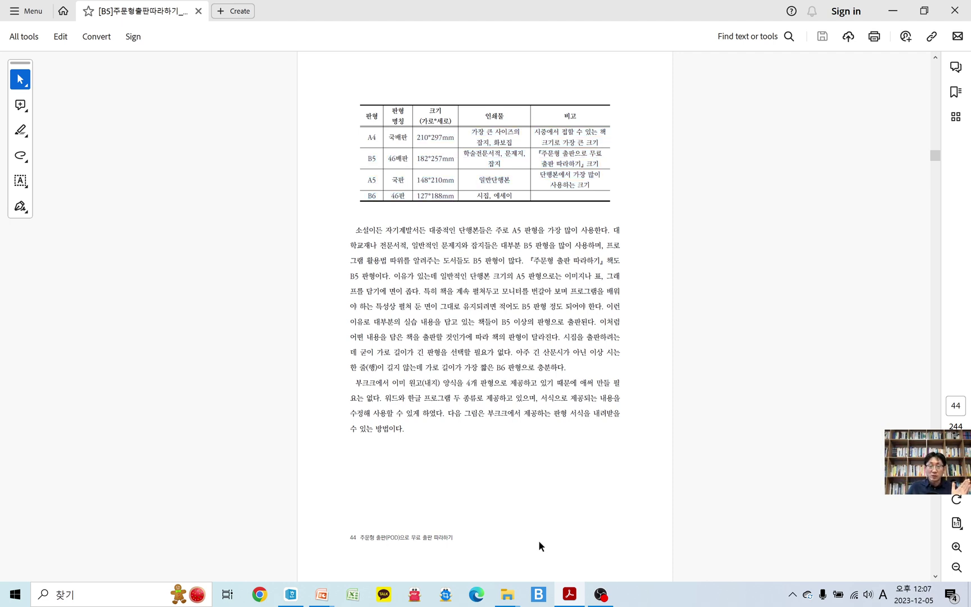
{"action": "left_click", "coordinate": [292, 598]}
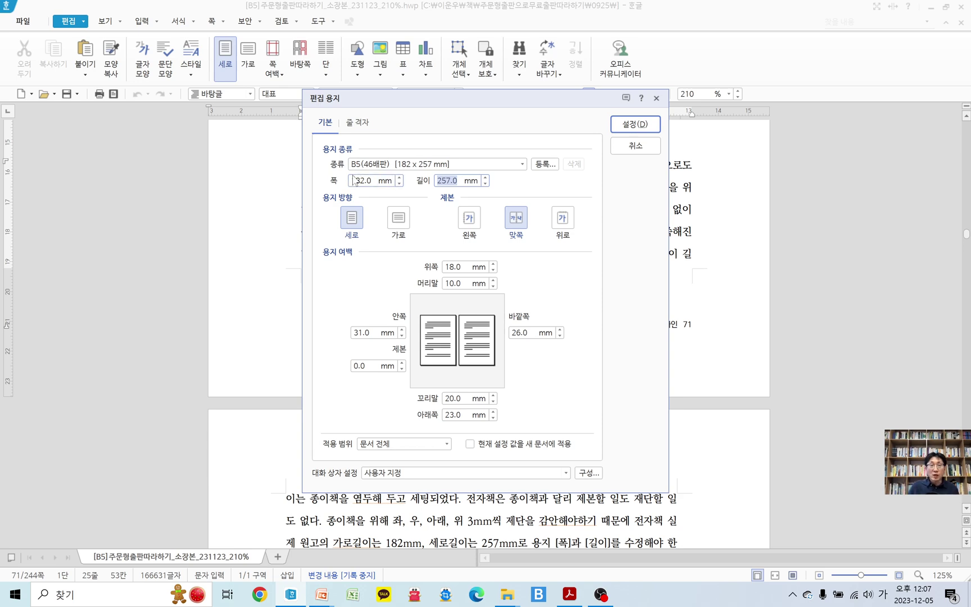
{"action": "key", "text": "shift+Tab"}
{"action": "left_click", "coordinate": [446, 181]}
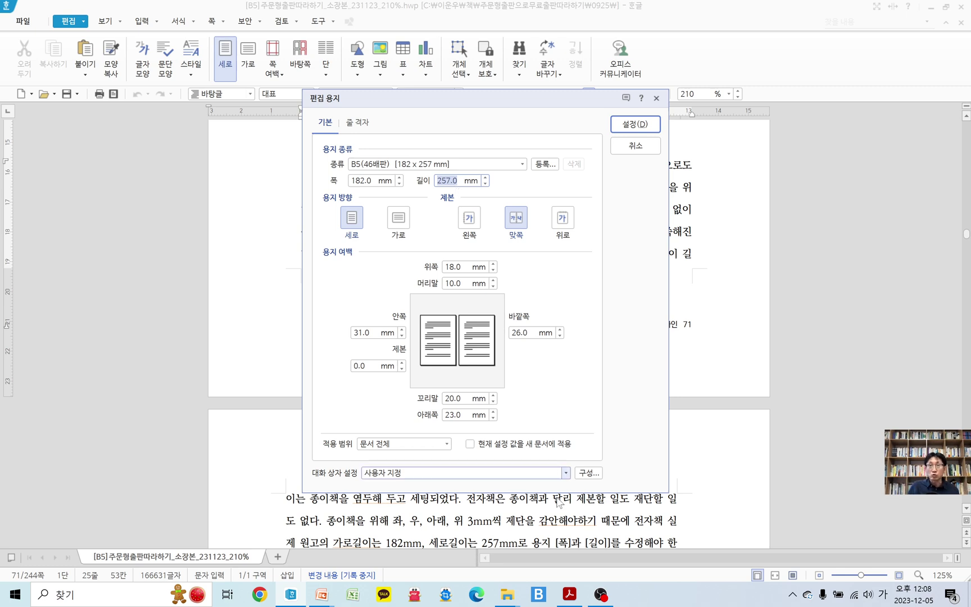
- Reduce the top margin (위쪽) to 15 mm and the bottom margin (아래쪽) to 20 mm
{"action": "left_click", "coordinate": [493, 270]}
{"action": "left_click", "coordinate": [493, 270]}
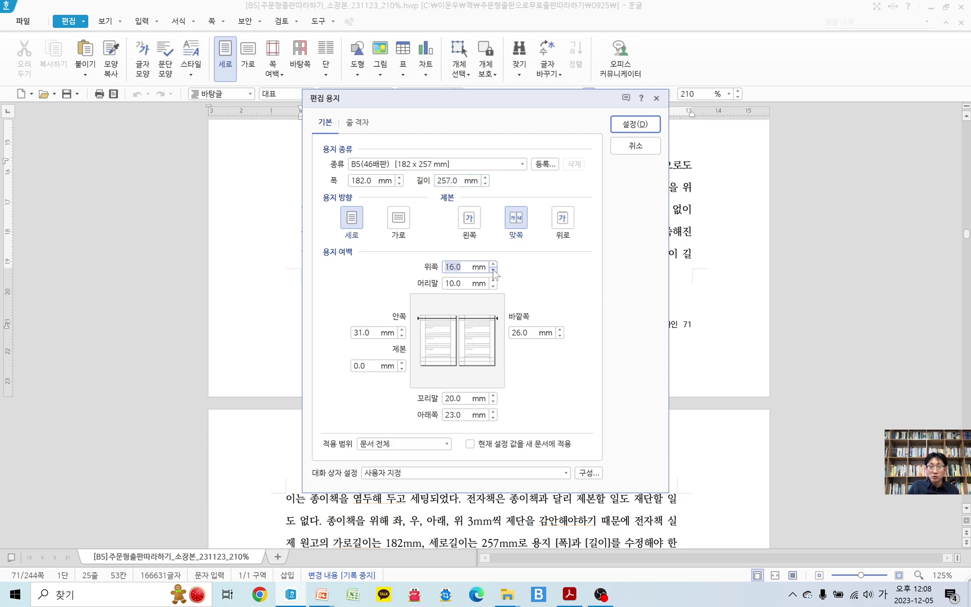
{"action": "left_click", "coordinate": [493, 271]}
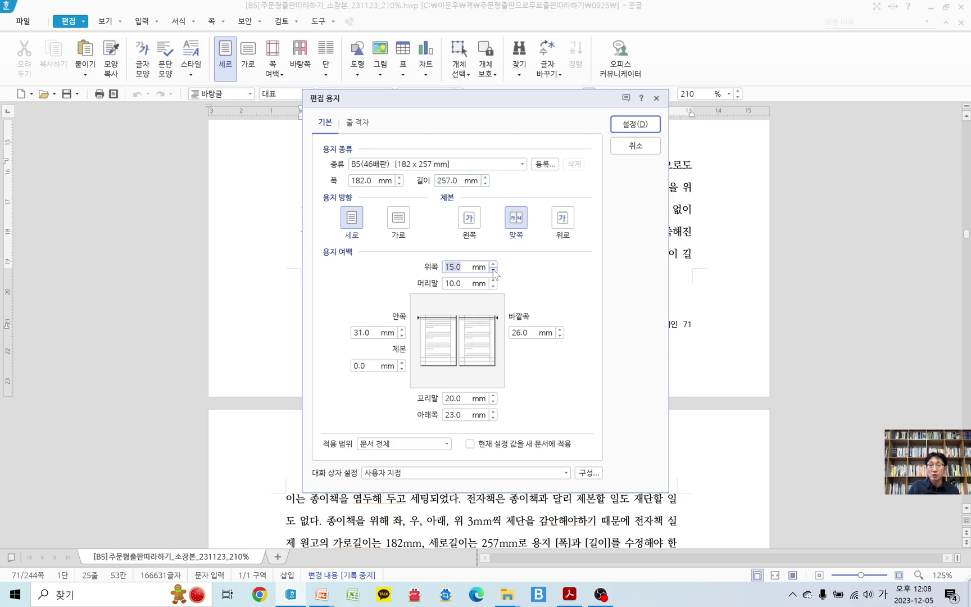
{"action": "left_click", "coordinate": [493, 418]}
{"action": "left_click", "coordinate": [493, 417]}
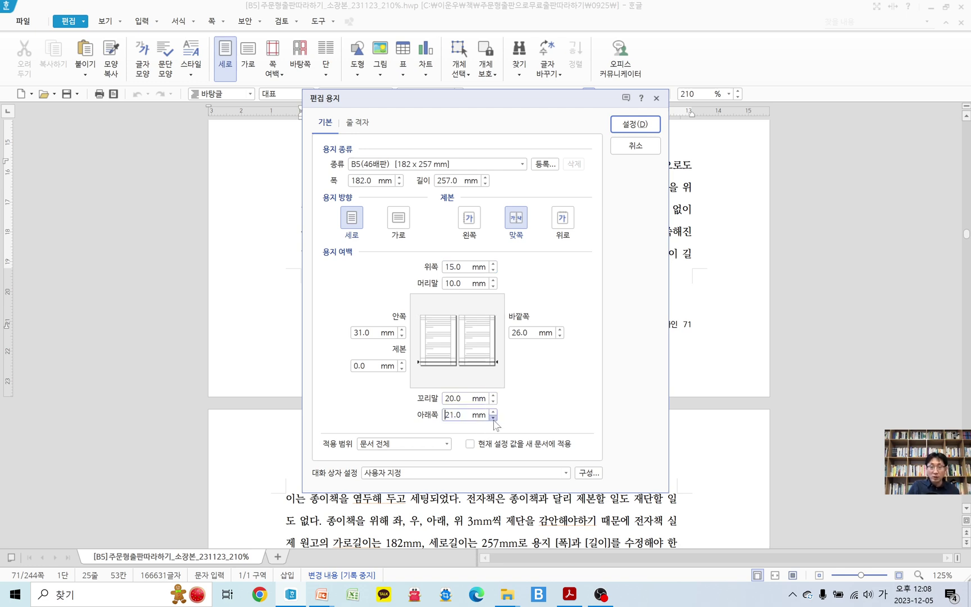
{"action": "left_click", "coordinate": [493, 418]}
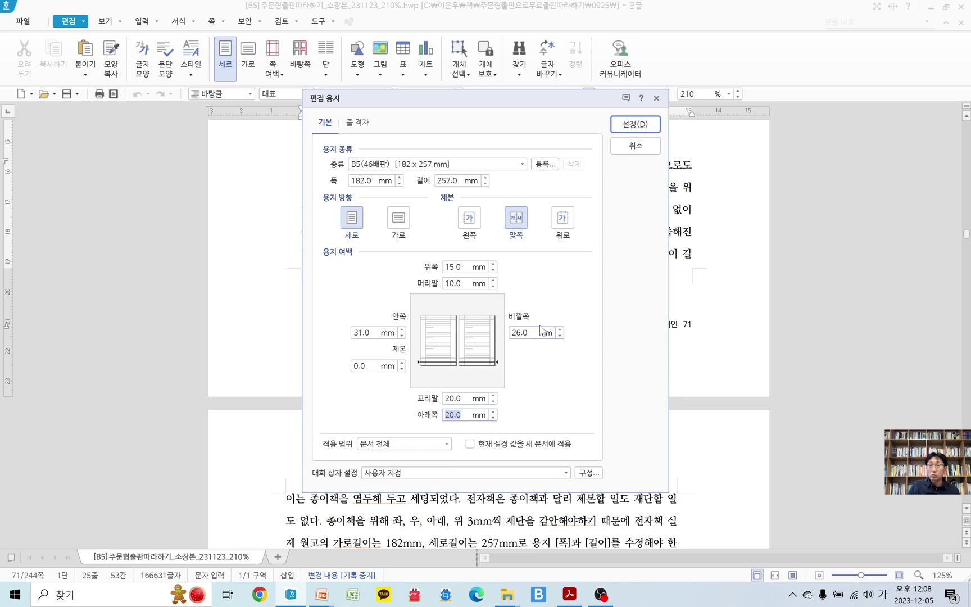
- Reduce the outside margin (바깥쪽) to 23 mm and the inside margin (안쪽) to 28 mm
{"action": "left_click", "coordinate": [560, 335]}
{"action": "left_click", "coordinate": [559, 336]}
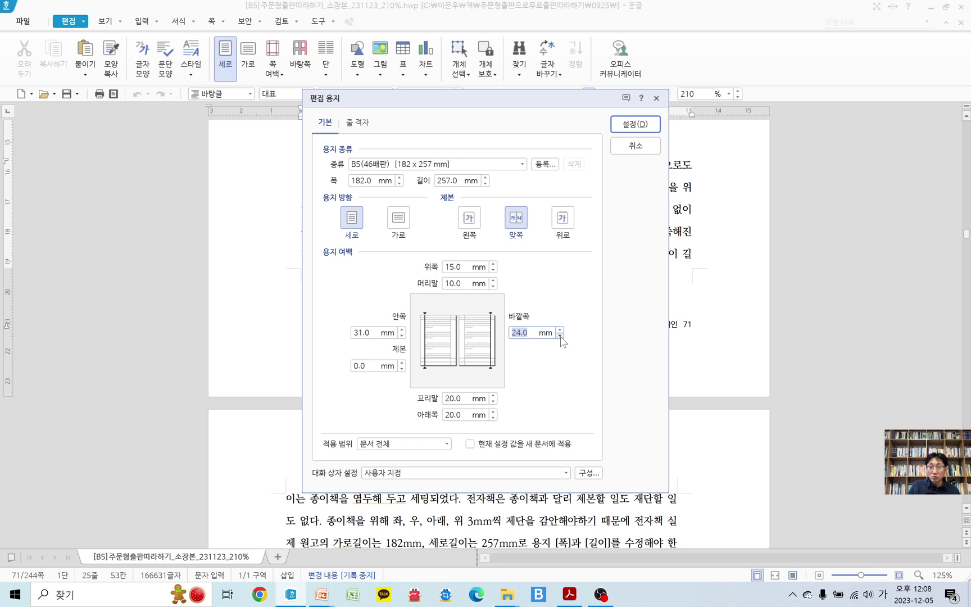
{"action": "left_click", "coordinate": [560, 335]}
{"action": "left_click", "coordinate": [402, 335]}
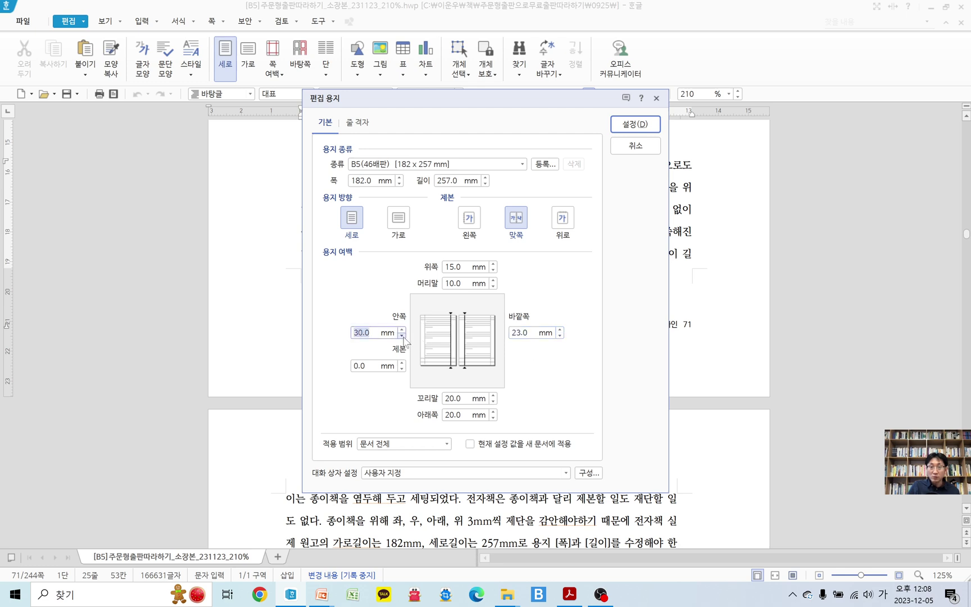
{"action": "left_click", "coordinate": [402, 335]}
{"action": "left_click", "coordinate": [402, 336]}
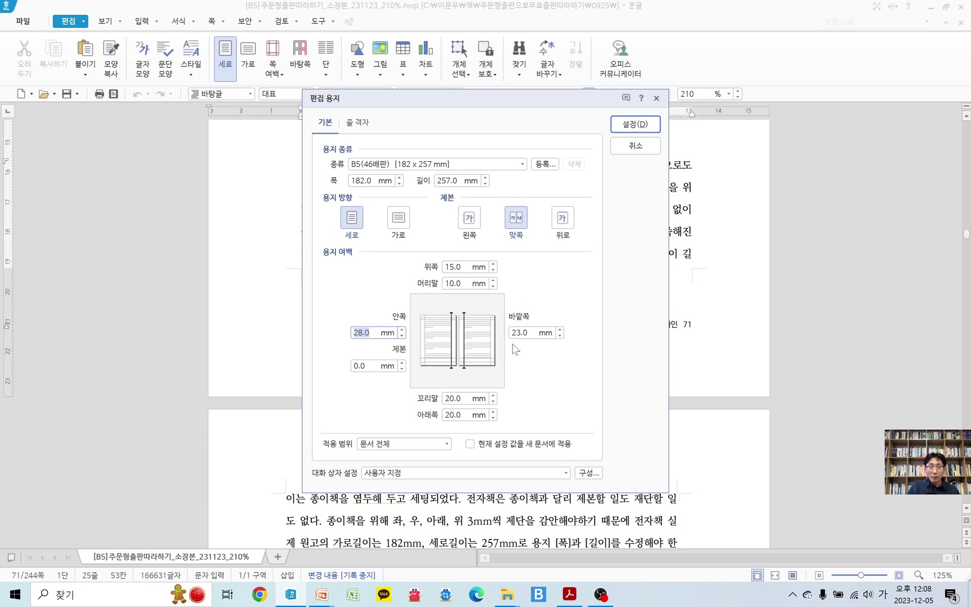
- Set both the inside (안쪽) and outside (바깥쪽) margins to 25.5 mm and apply the page setup to the whole document
{"action": "left_click", "coordinate": [371, 335]}
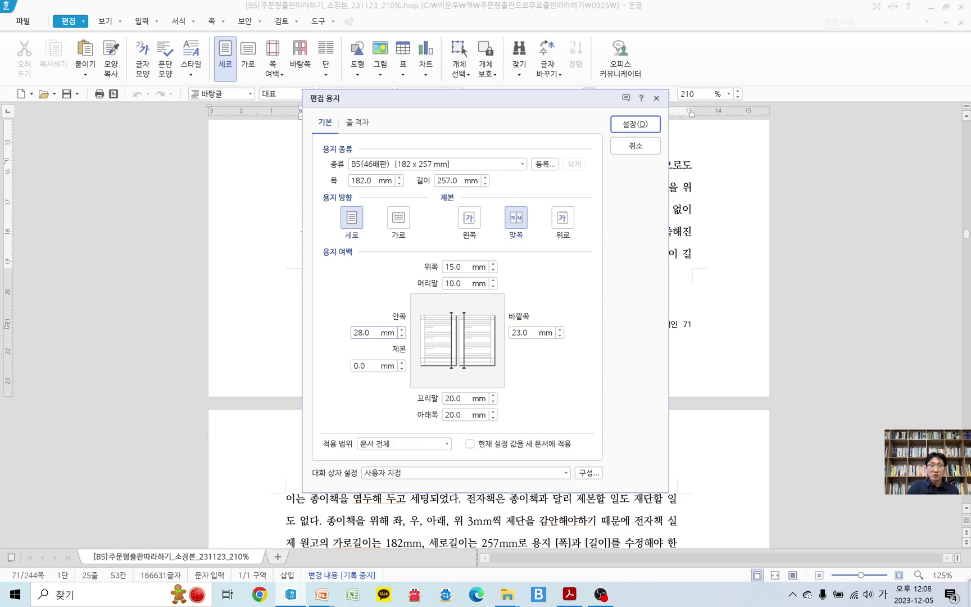
{"action": "left_click_drag", "start_coordinate": [371, 333], "coordinate": [317, 336]}
{"action": "type", "text": "25"}
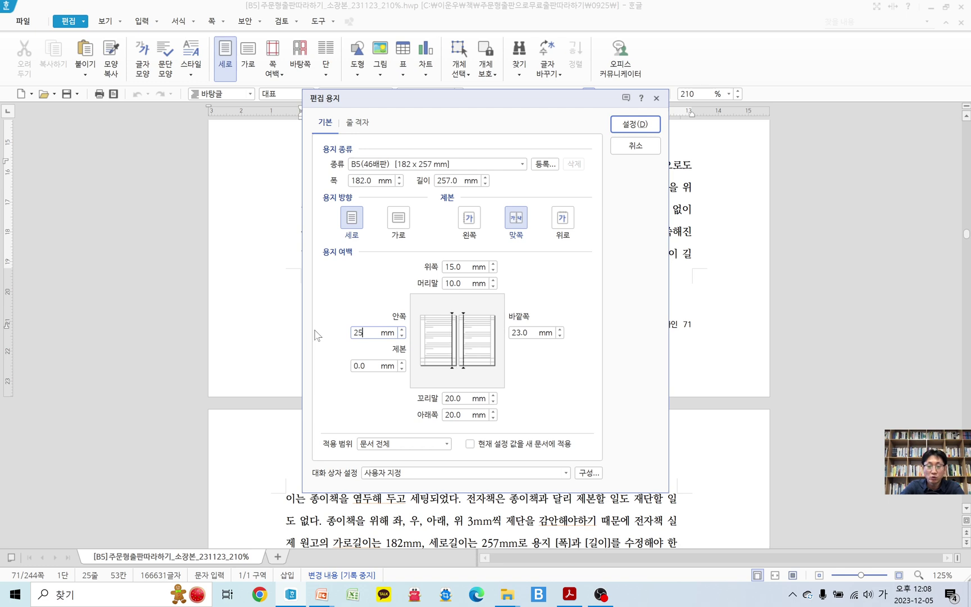
{"action": "type", "text": ".5"}
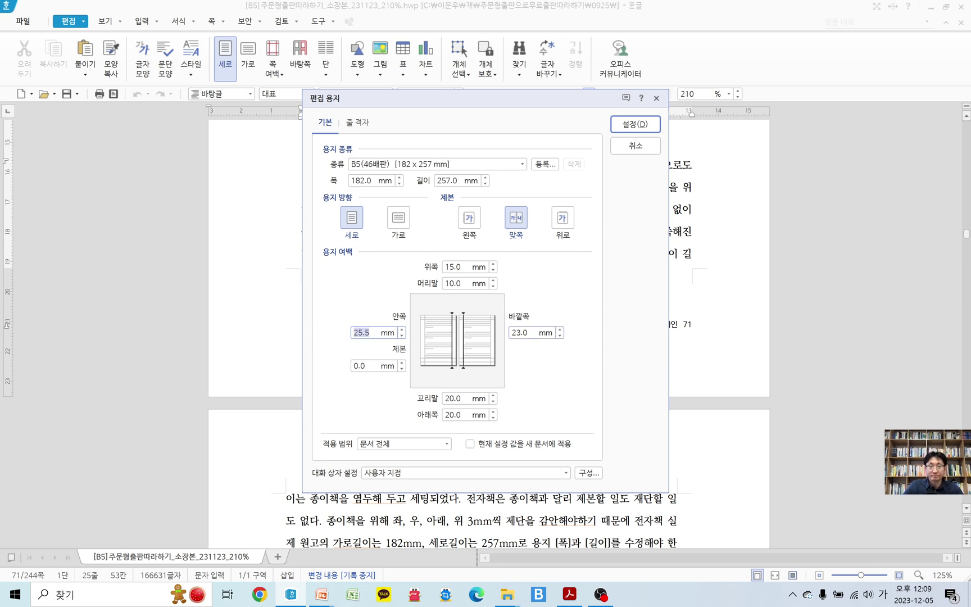
{"action": "key", "text": "Tab"}
{"action": "type", "text": "25.5"}
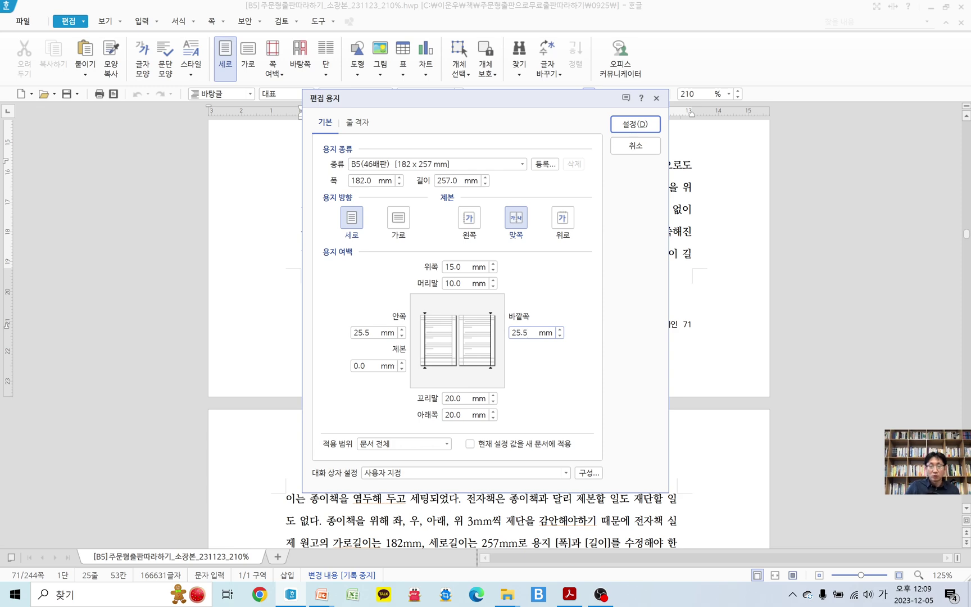
{"action": "left_click", "coordinate": [639, 131]}
- Review the layout of pages 71 and 72 through the end of section 3.10 PDF 변환
{"action": "scroll", "coordinate": [471, 364], "scroll_direction": "down", "scroll_amount": 6}
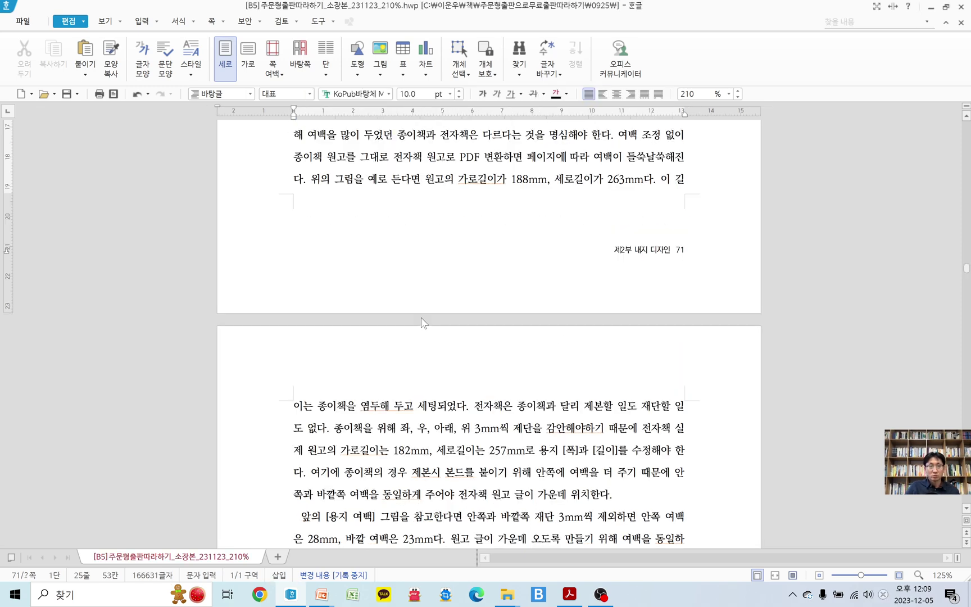
{"action": "scroll", "coordinate": [420, 318], "scroll_direction": "up", "scroll_amount": 5}
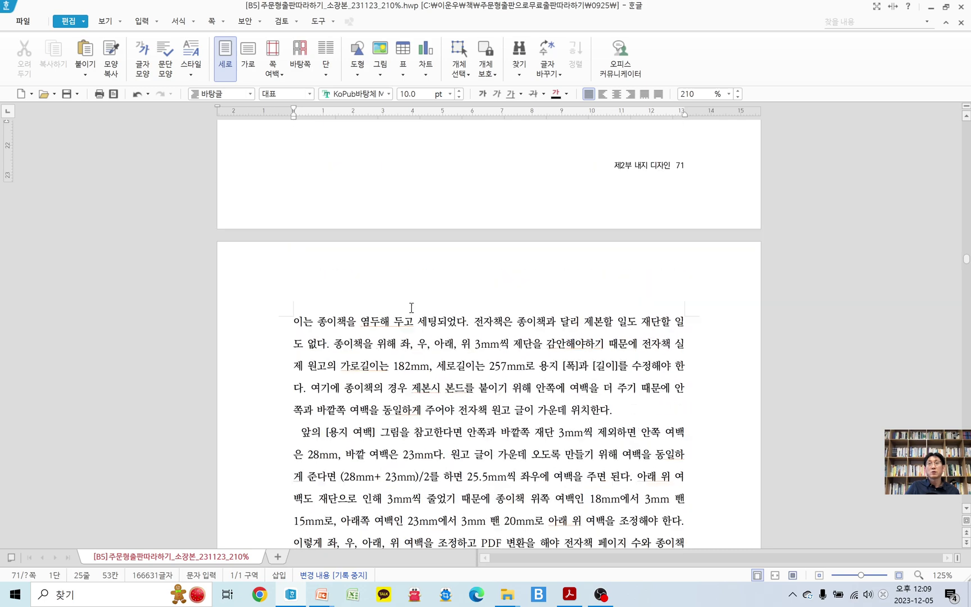
{"action": "scroll", "coordinate": [448, 312], "scroll_direction": "down", "scroll_amount": 10}
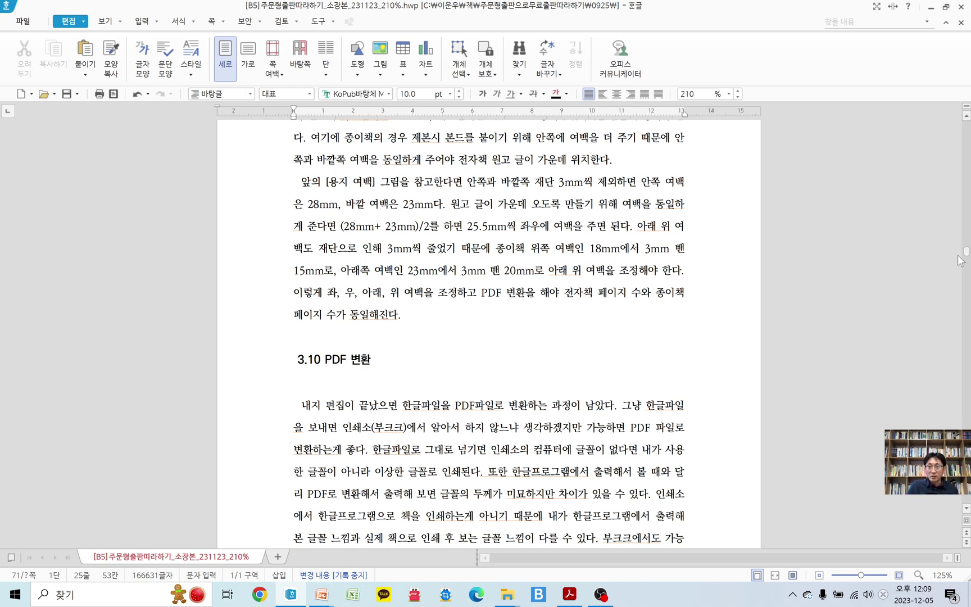
{"action": "scroll", "coordinate": [959, 260], "scroll_direction": "down", "scroll_amount": 2}
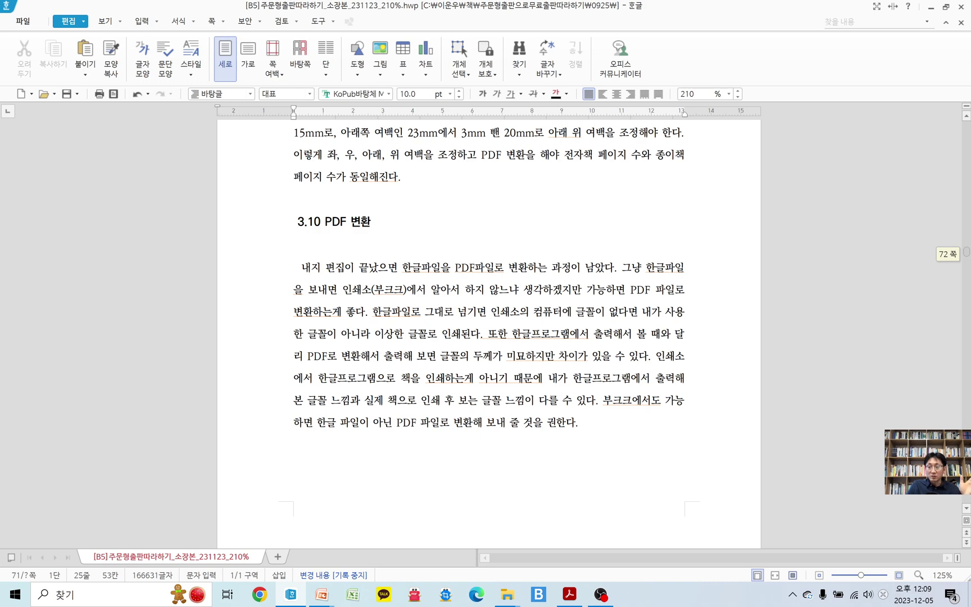
{"action": "scroll", "coordinate": [958, 260], "scroll_direction": "down", "scroll_amount": 2}
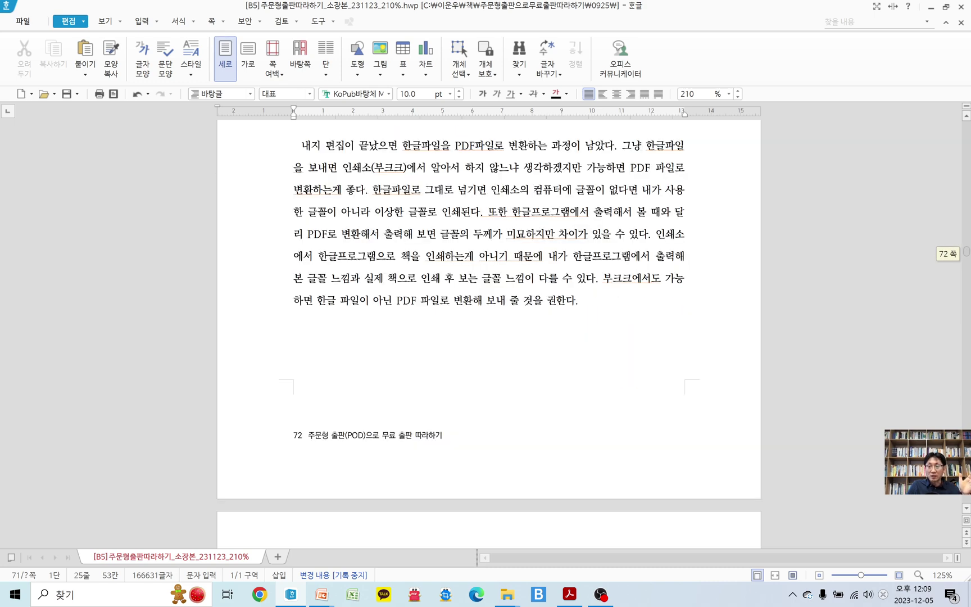
- Check the layout from page 72 through the end of the manuscript, including the endnotes (미주) on page 244
{"action": "left_click", "coordinate": [964, 508]}
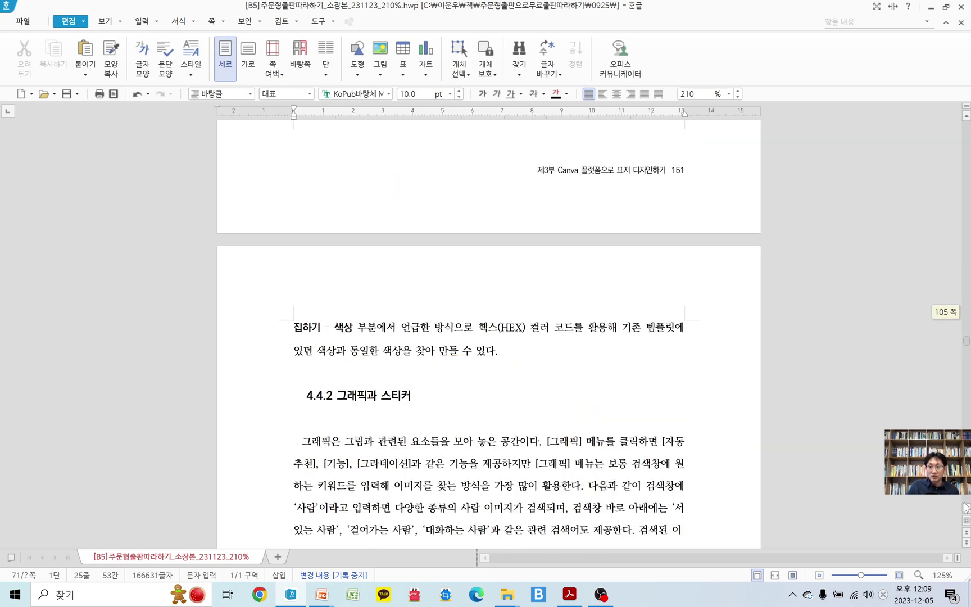
{"action": "left_click", "coordinate": [964, 508]}
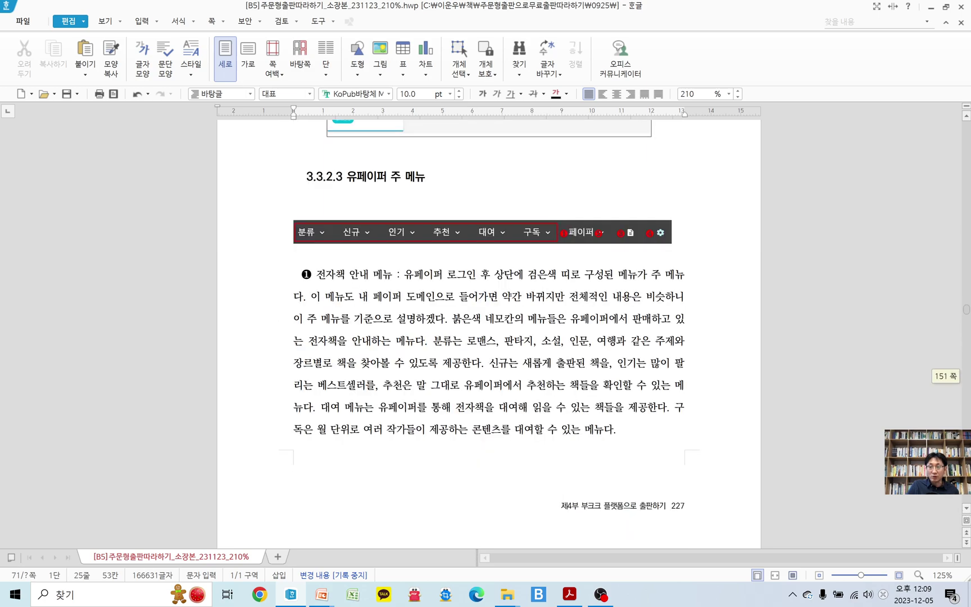
{"action": "left_click", "coordinate": [964, 376]}
{"action": "scroll", "coordinate": [570, 390], "scroll_direction": "down", "scroll_amount": 2}
{"action": "scroll", "coordinate": [570, 390], "scroll_direction": "down", "scroll_amount": 10}
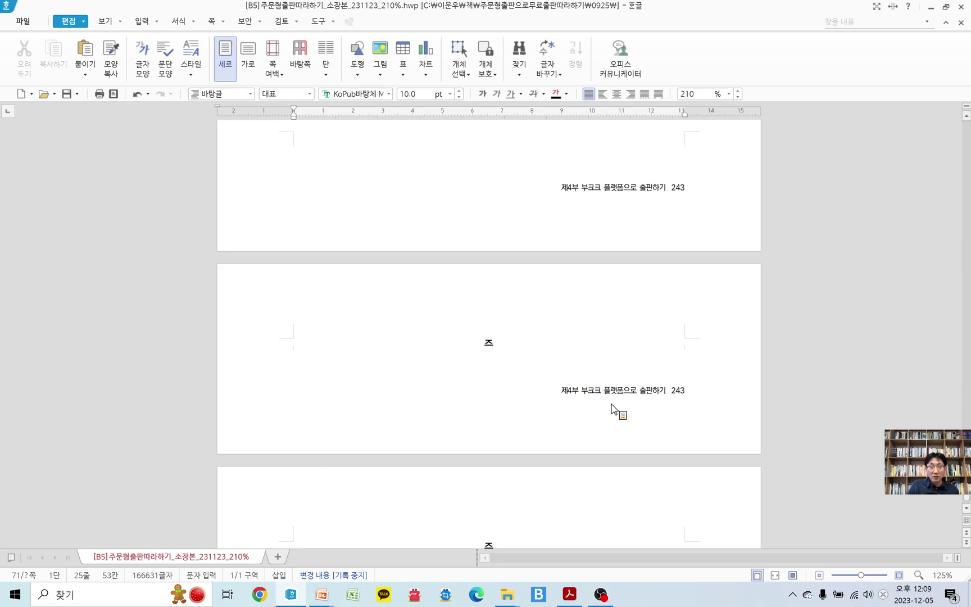
{"action": "scroll", "coordinate": [547, 293], "scroll_direction": "up", "scroll_amount": 3}
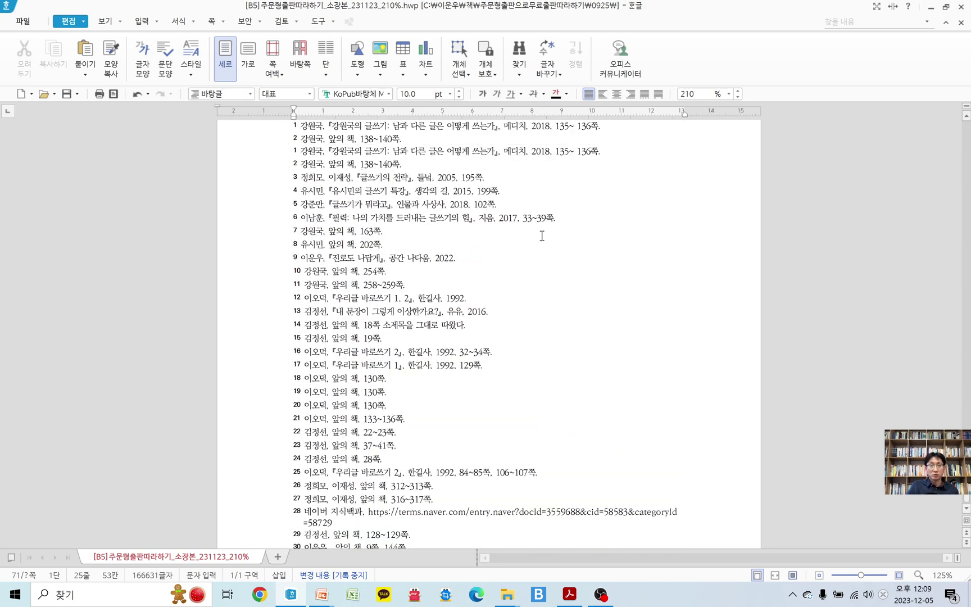
{"action": "scroll", "coordinate": [561, 463], "scroll_direction": "down", "scroll_amount": 5}
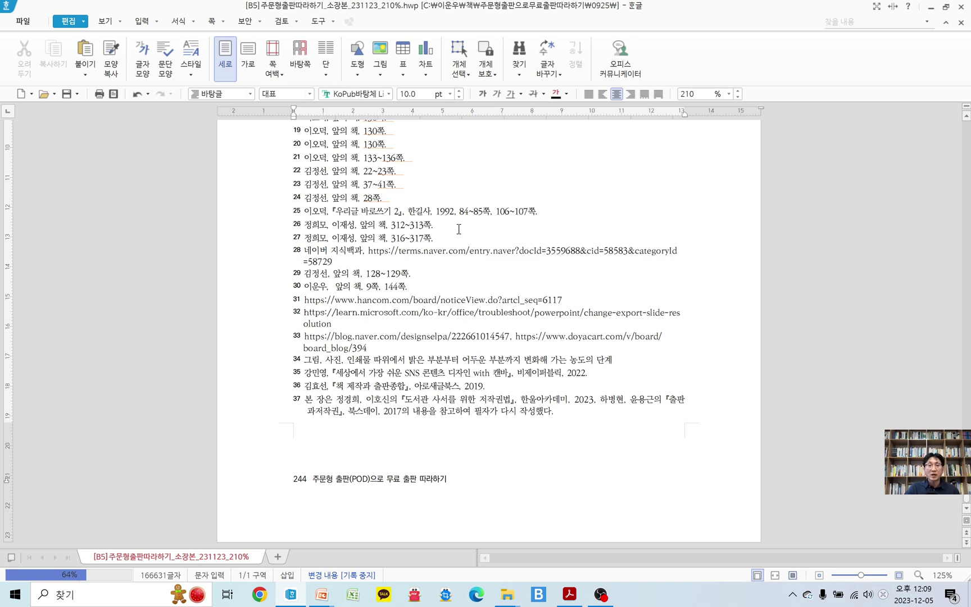
{"action": "left_click", "coordinate": [421, 288]}
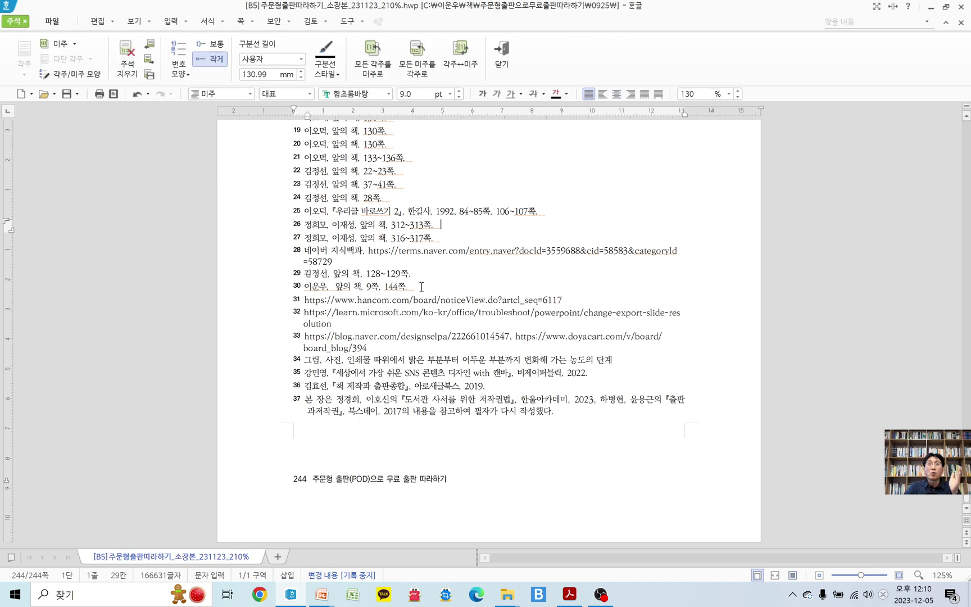
{"action": "left_click", "coordinate": [370, 220]}
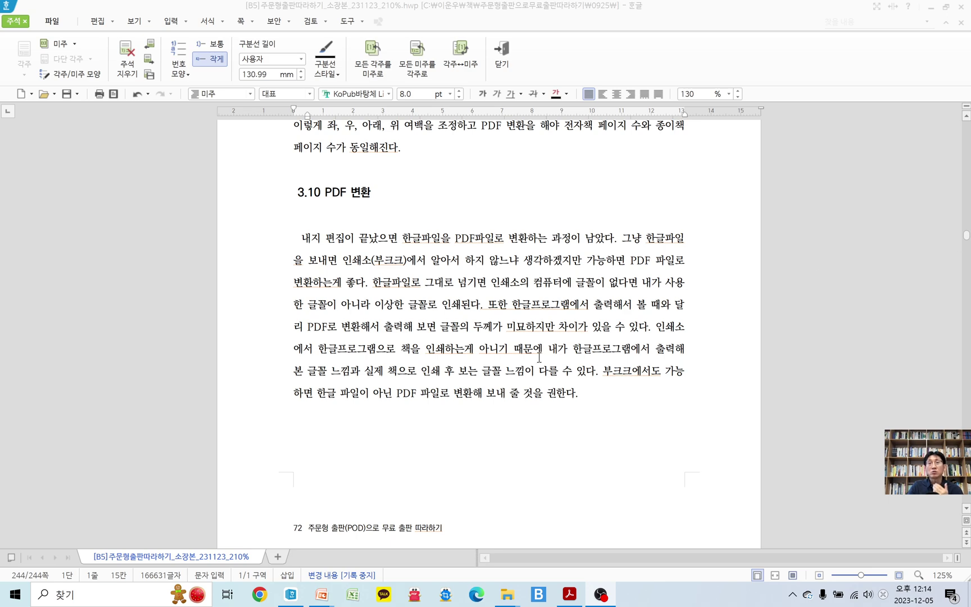
- Place the cursor in the body text on page 73 and start saving the document as a PDF in the 바탕 화면 folder
{"action": "scroll", "coordinate": [524, 354], "scroll_direction": "down", "scroll_amount": 1}
{"action": "scroll", "coordinate": [524, 354], "scroll_direction": "down", "scroll_amount": 7}
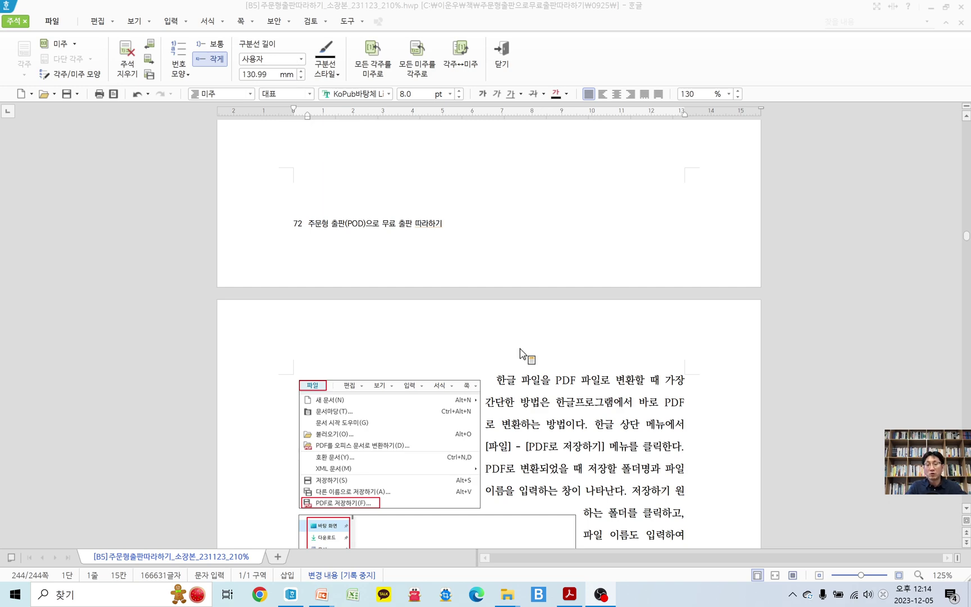
{"action": "scroll", "coordinate": [524, 354], "scroll_direction": "down", "scroll_amount": 3}
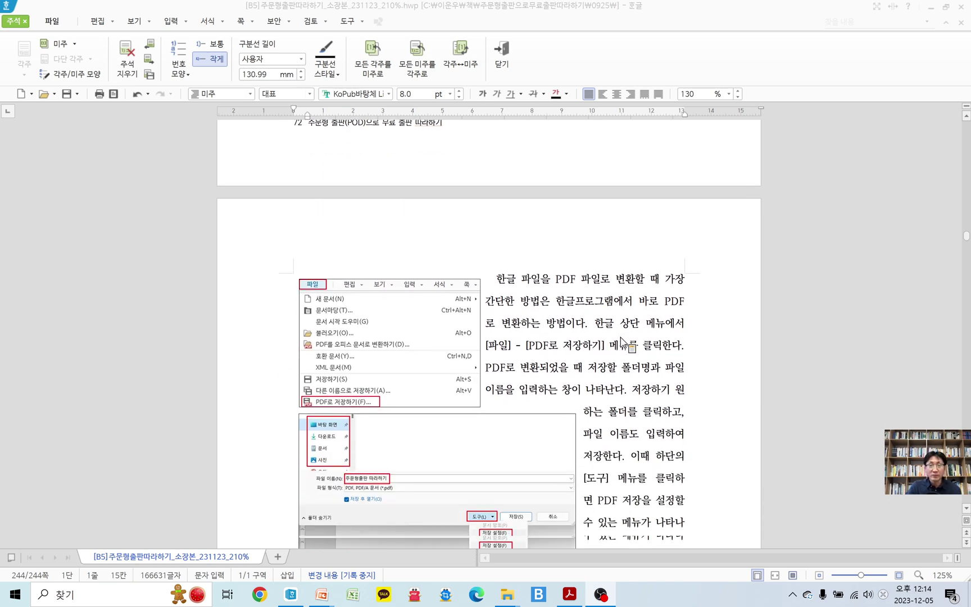
{"action": "scroll", "coordinate": [622, 341], "scroll_direction": "down", "scroll_amount": 3}
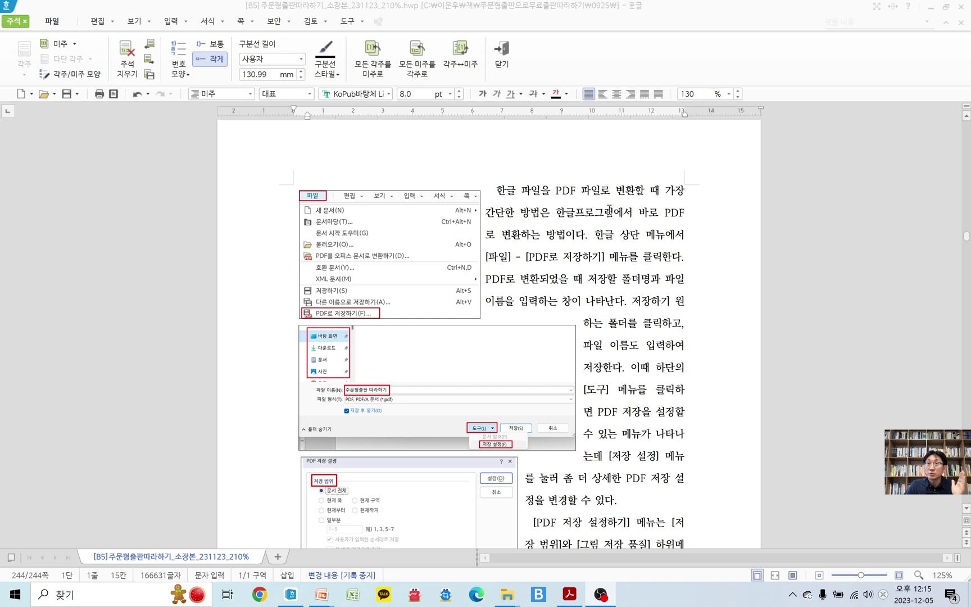
{"action": "key", "text": "shift+Escape"}
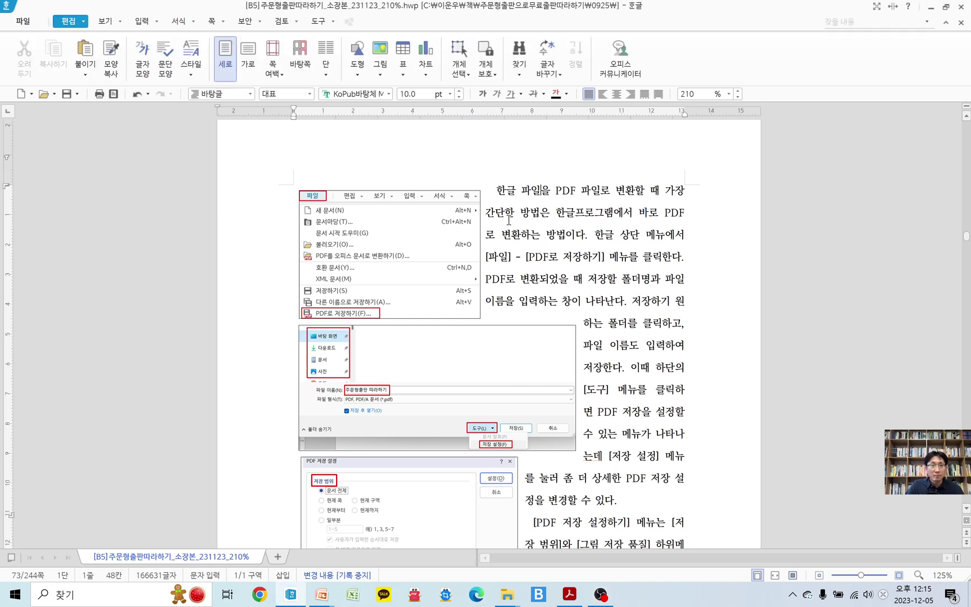
{"action": "left_click", "coordinate": [29, 25]}
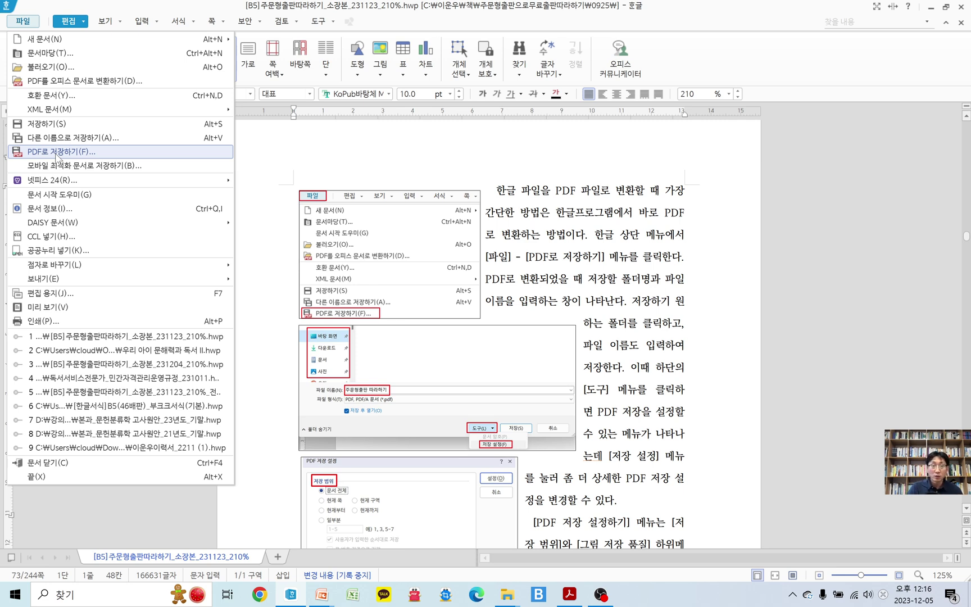
{"action": "key", "text": "Escape"}
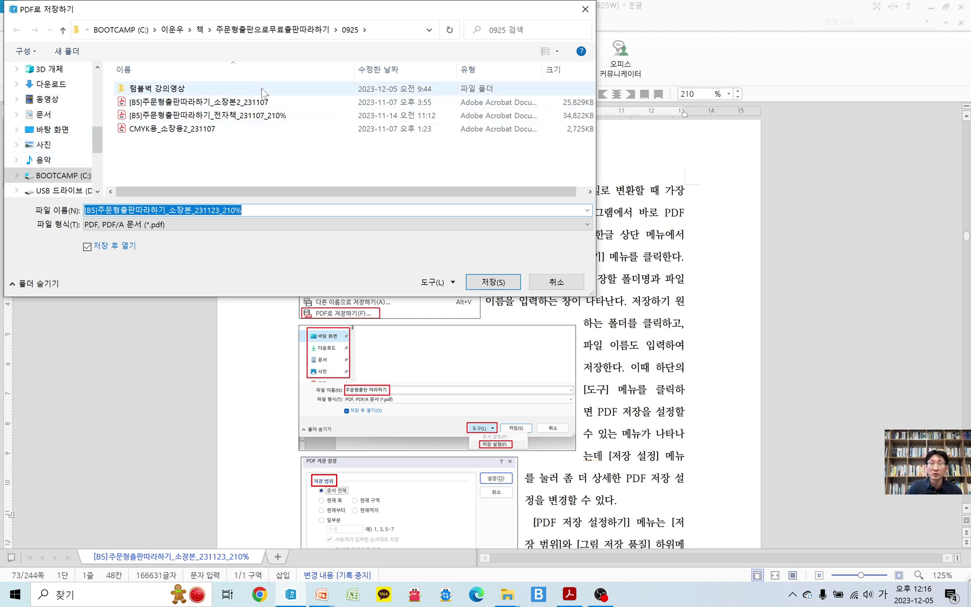
{"action": "left_click", "coordinate": [64, 130]}
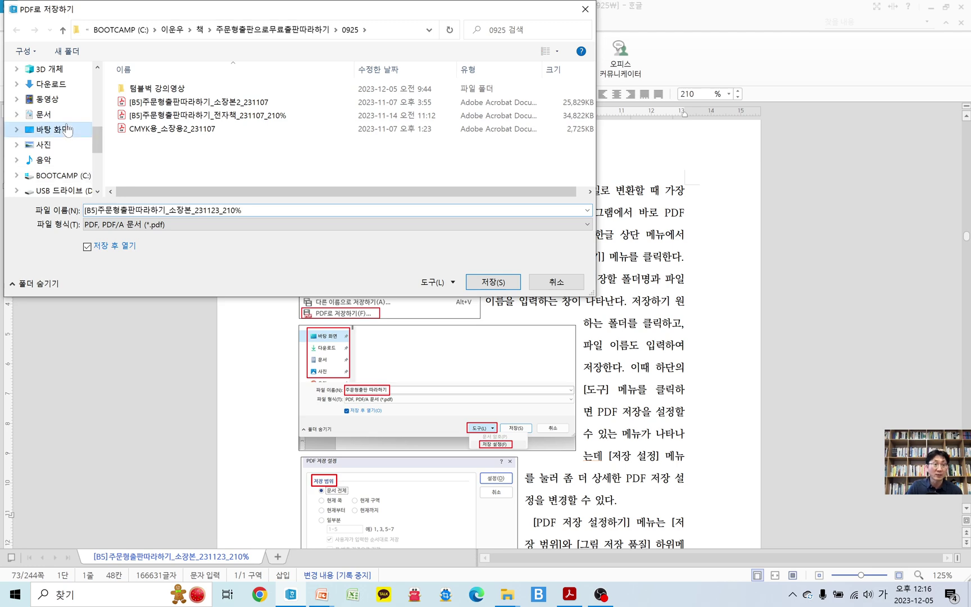
{"action": "left_click", "coordinate": [163, 210]}
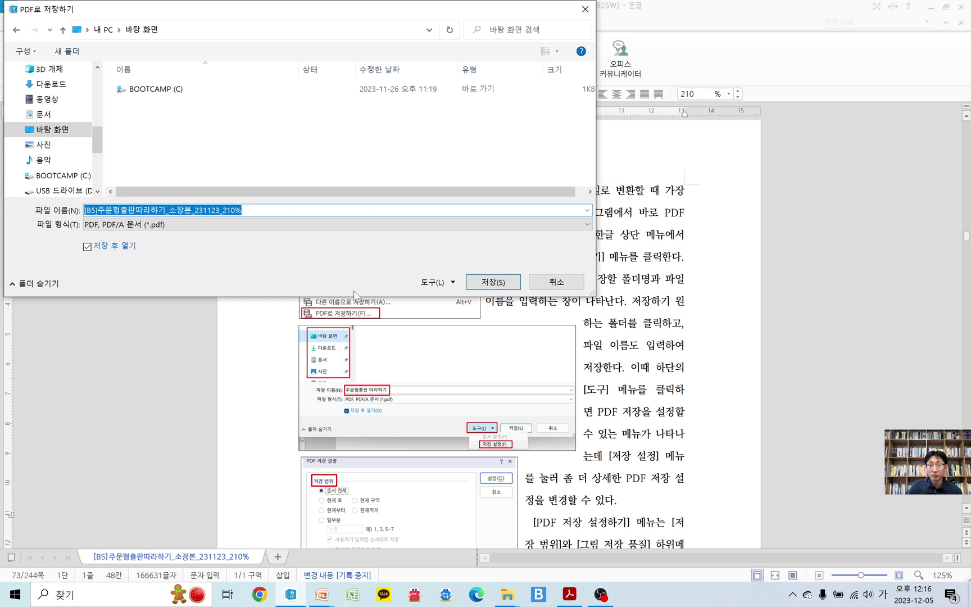
- Try the 매우 높음 image quality (그림 저장 품질) in the PDF save settings and save the PDF
{"action": "left_click", "coordinate": [452, 285]}
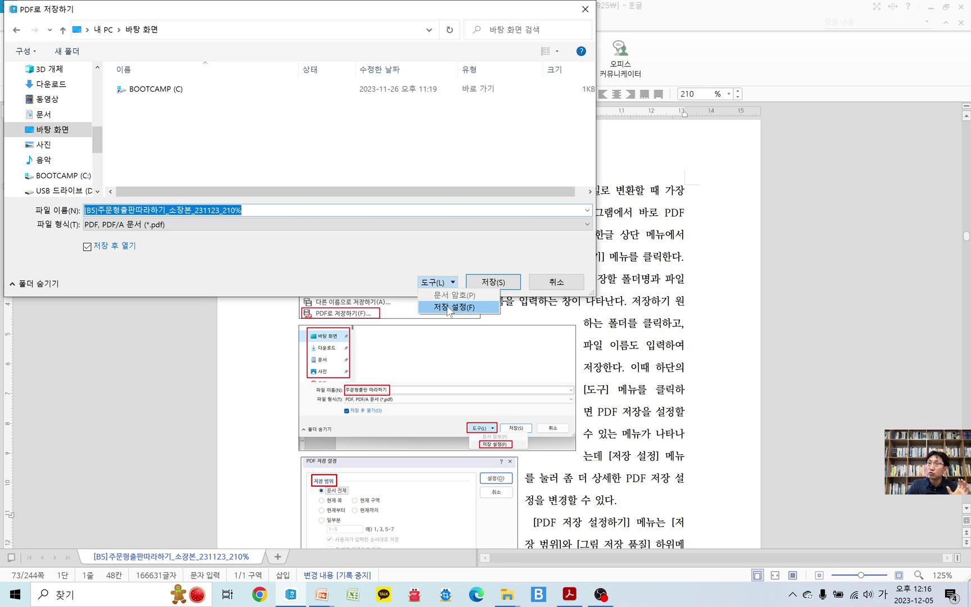
{"action": "left_click", "coordinate": [449, 308]}
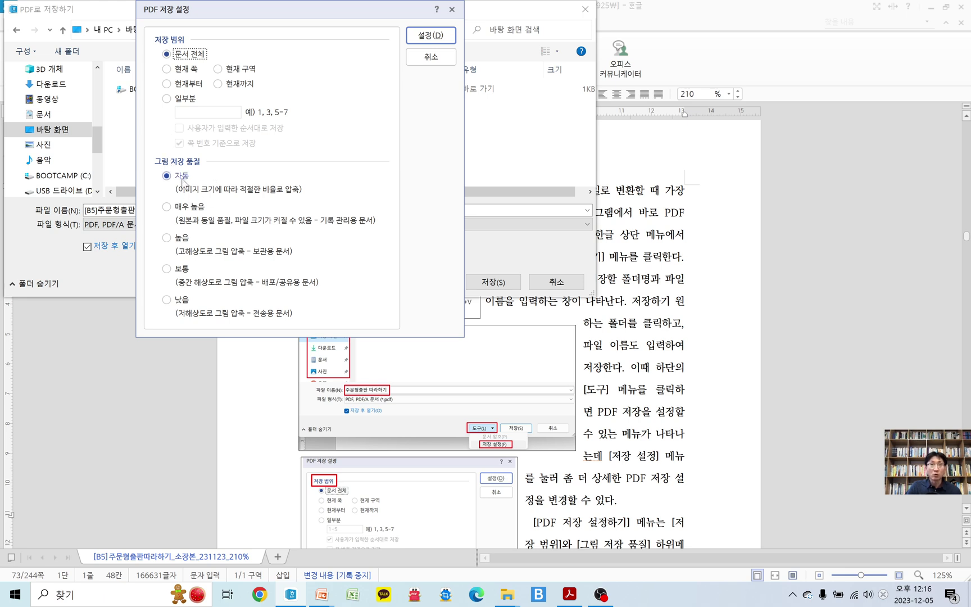
{"action": "left_click", "coordinate": [189, 211]}
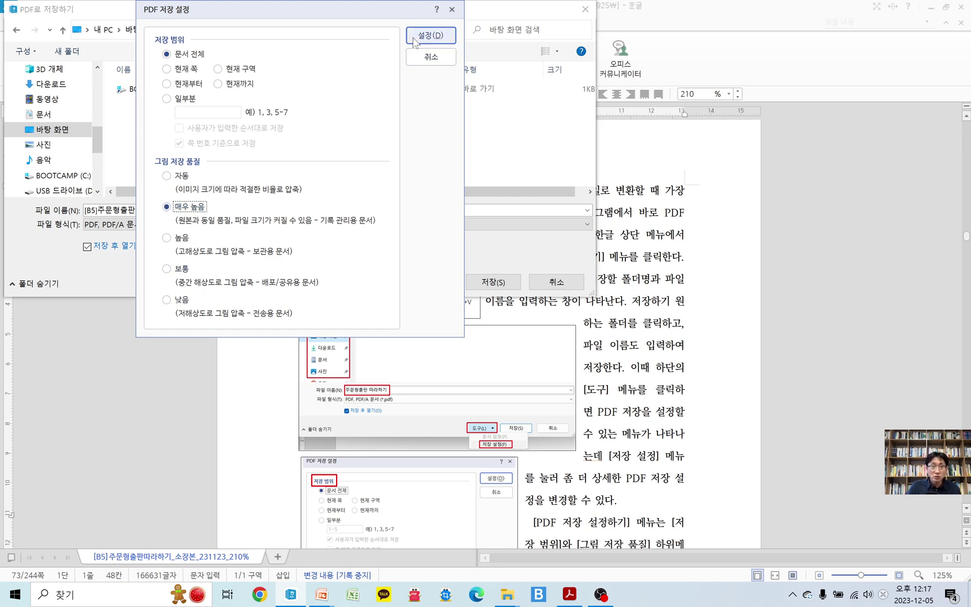
{"action": "left_click", "coordinate": [452, 9]}
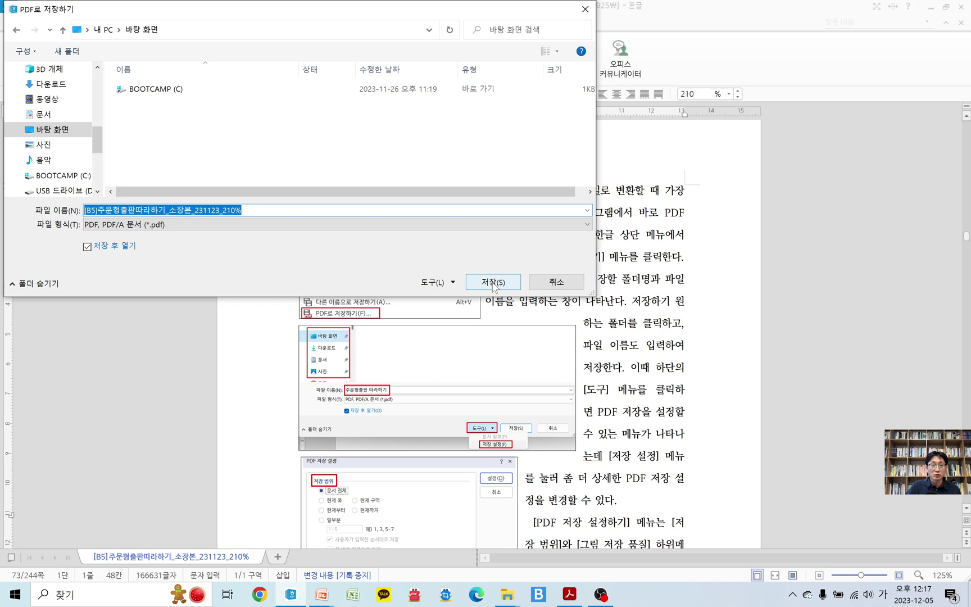
{"action": "left_click", "coordinate": [494, 283]}
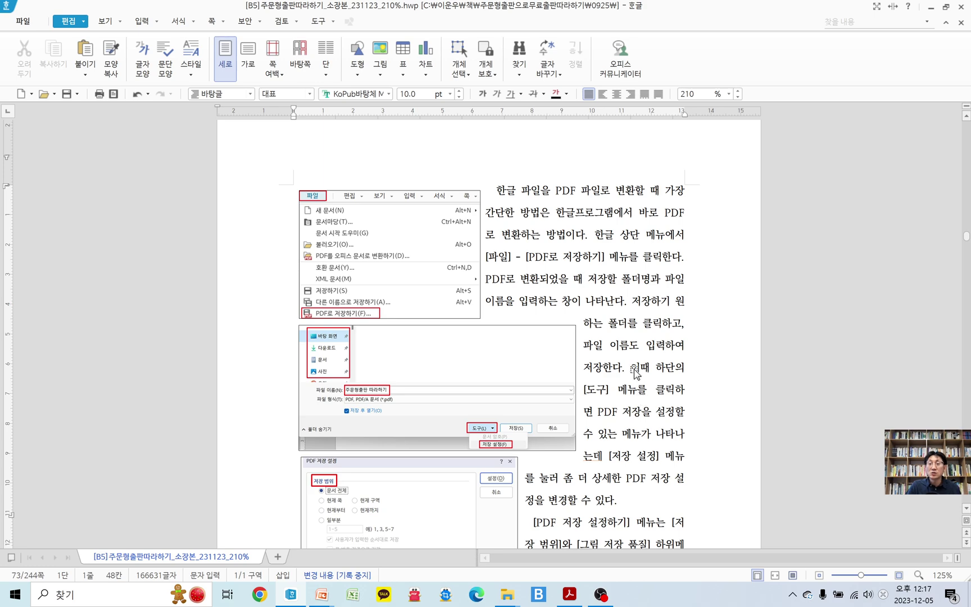
- Read the PDF conversion instructions on pages 73 to 75, covering the save settings and the doPDF and 알PDF programs
{"action": "scroll", "coordinate": [849, 254], "scroll_direction": "down", "scroll_amount": 3}
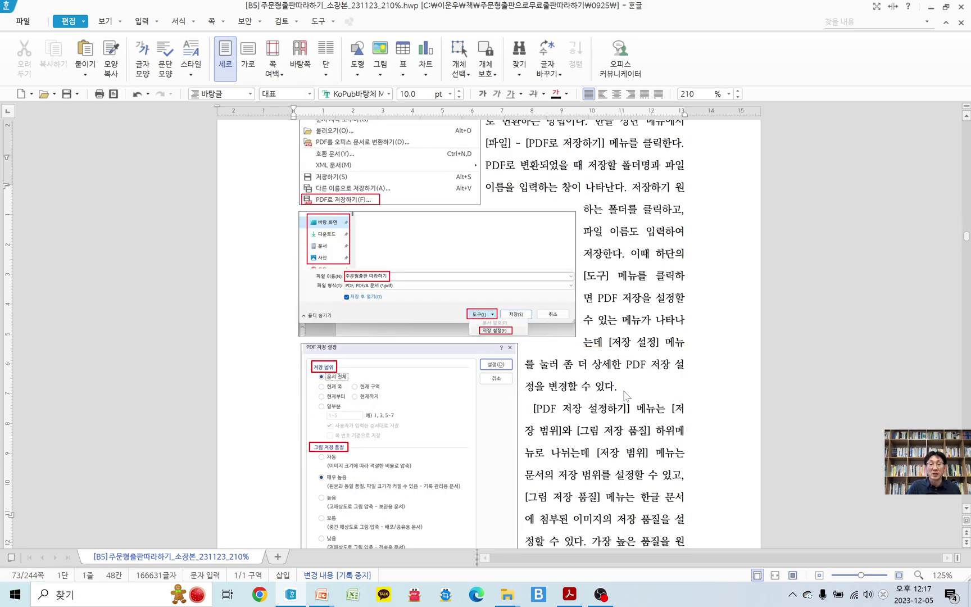
{"action": "scroll", "coordinate": [626, 395], "scroll_direction": "down", "scroll_amount": 2}
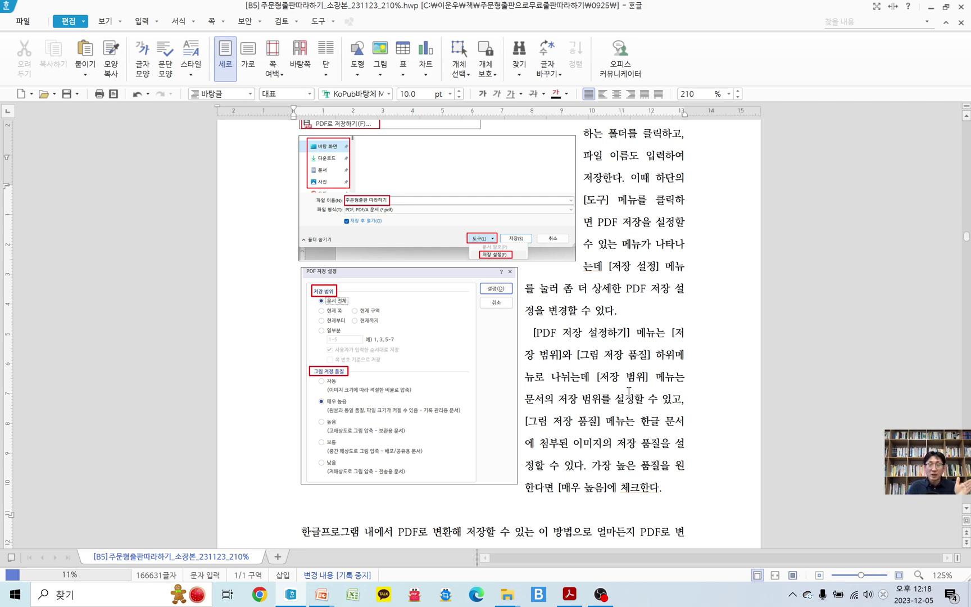
{"action": "scroll", "coordinate": [629, 392], "scroll_direction": "down", "scroll_amount": 8}
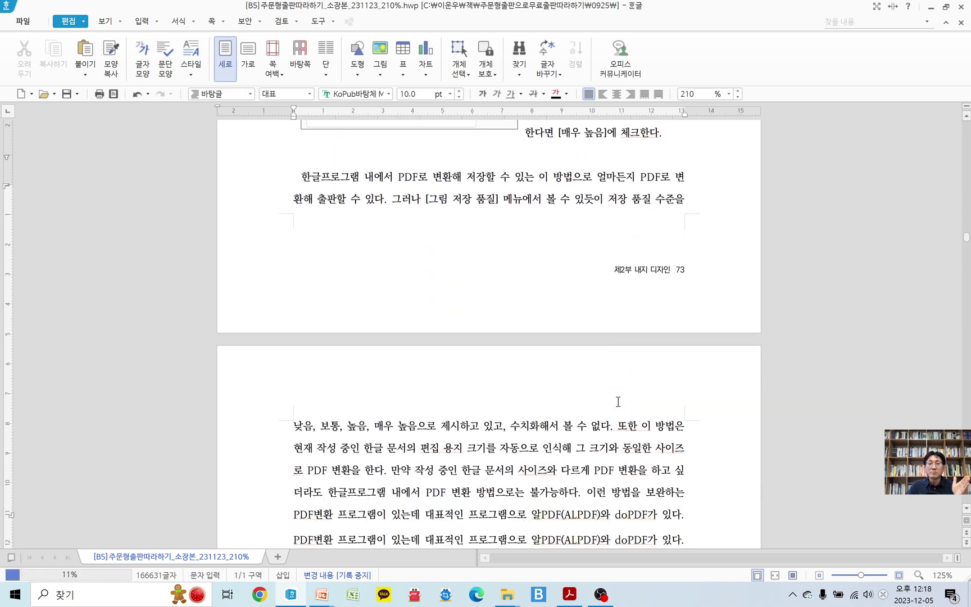
{"action": "scroll", "coordinate": [619, 402], "scroll_direction": "down", "scroll_amount": 7}
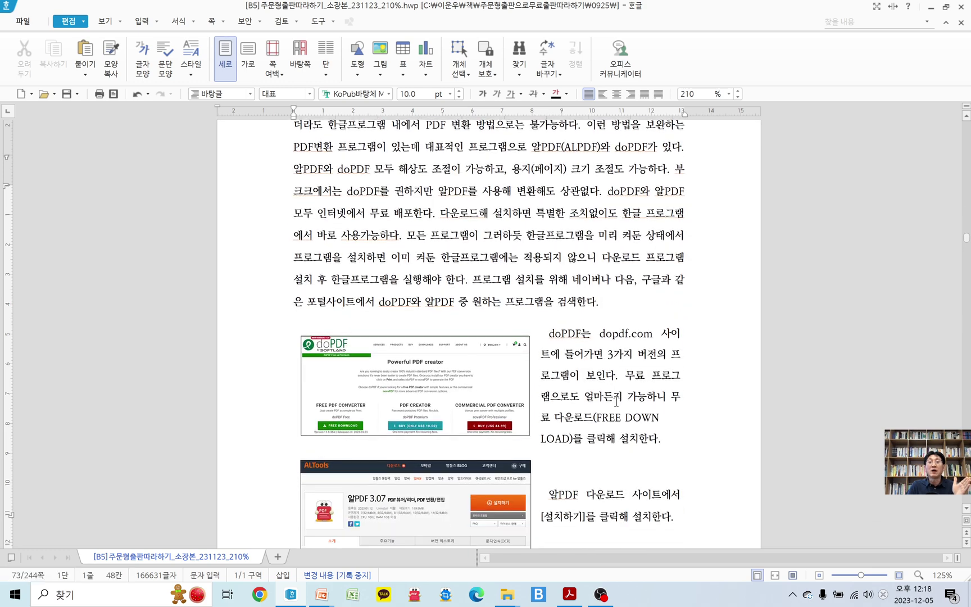
{"action": "scroll", "coordinate": [539, 397], "scroll_direction": "down", "scroll_amount": 4}
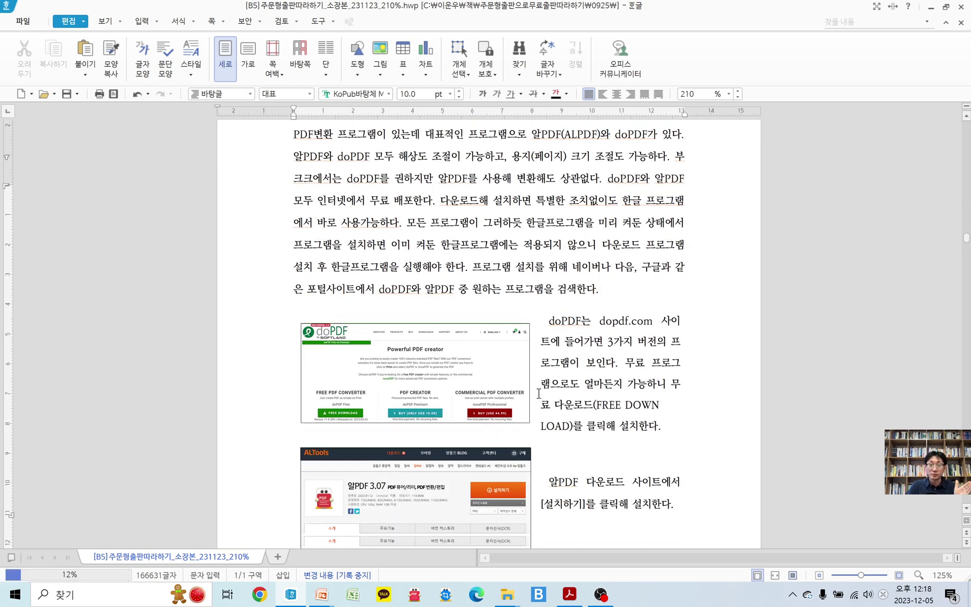
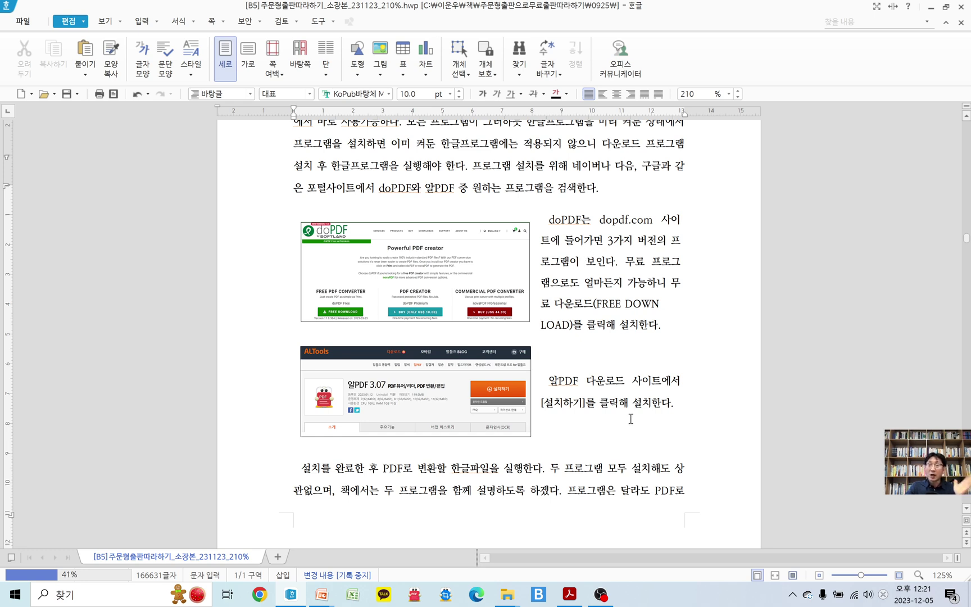
{"action": "scroll", "coordinate": [631, 419], "scroll_direction": "down", "scroll_amount": 1}
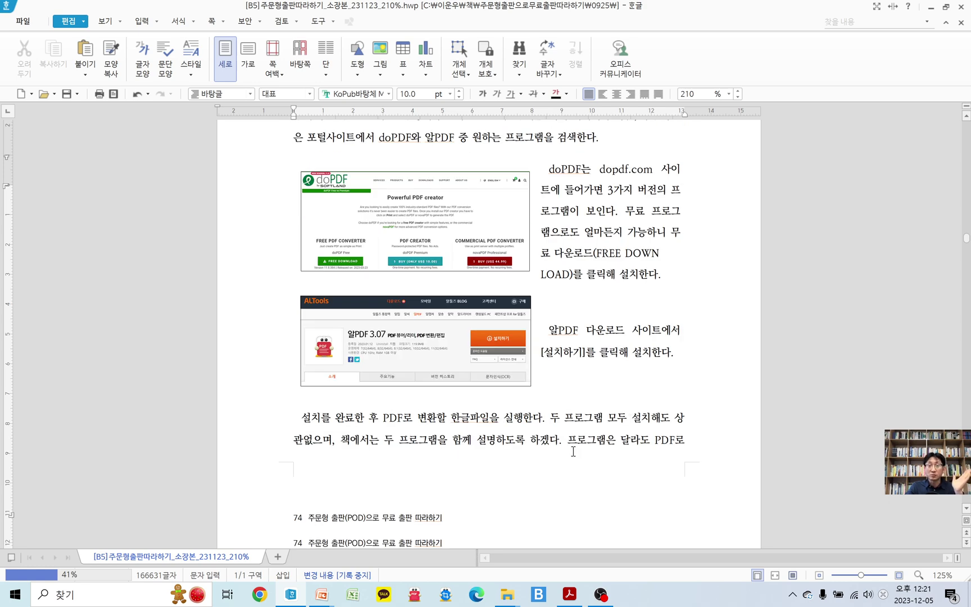
{"action": "scroll", "coordinate": [565, 424], "scroll_direction": "down", "scroll_amount": 1}
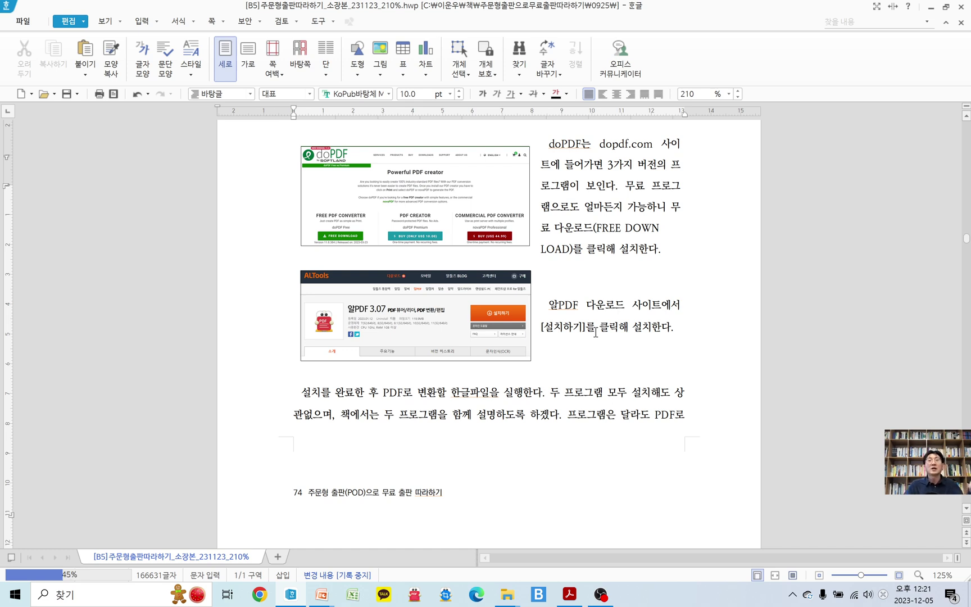
{"action": "scroll", "coordinate": [597, 332], "scroll_direction": "down", "scroll_amount": 3}
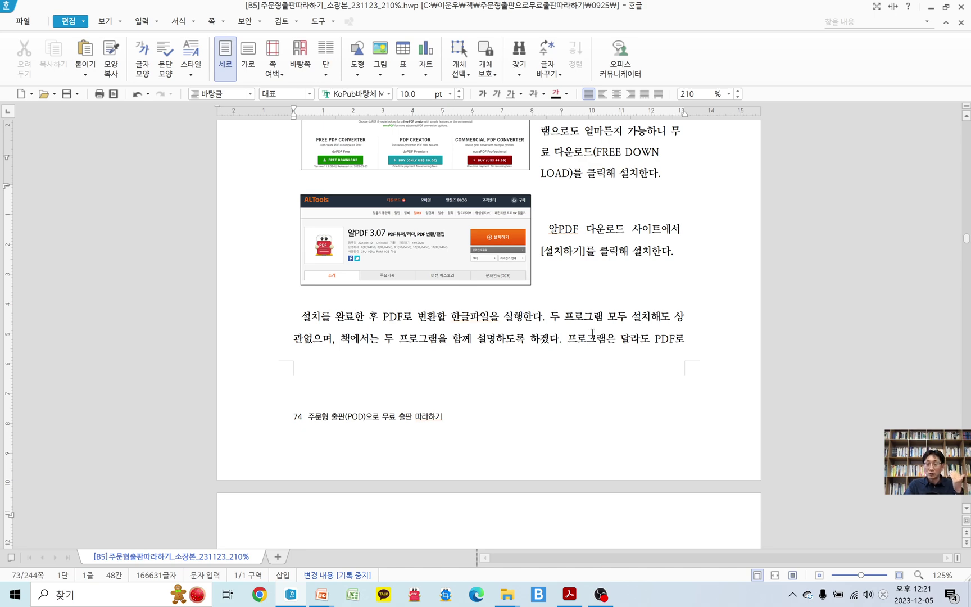
{"action": "scroll", "coordinate": [593, 333], "scroll_direction": "down", "scroll_amount": 10}
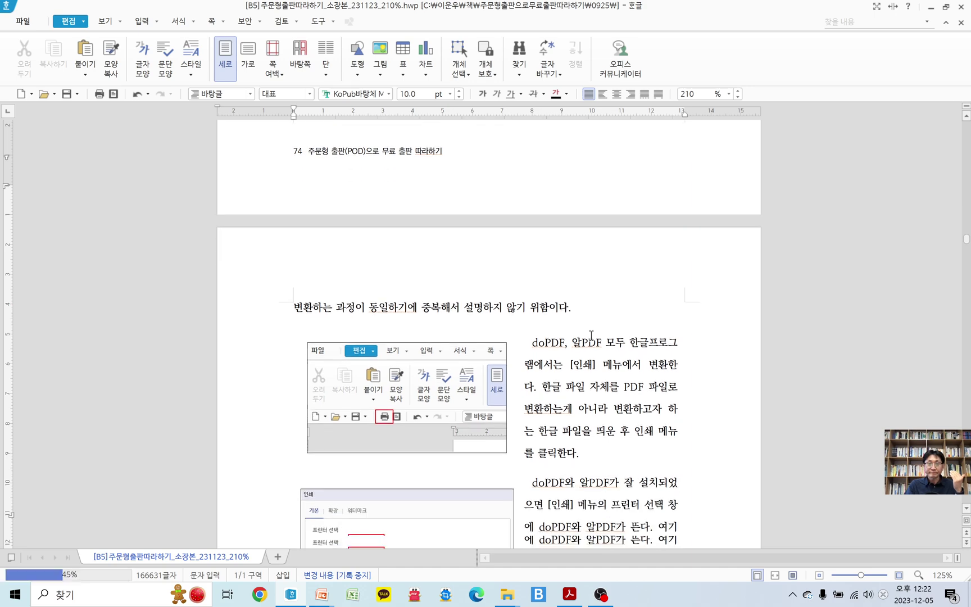
{"action": "scroll", "coordinate": [592, 335], "scroll_direction": "down", "scroll_amount": 3}
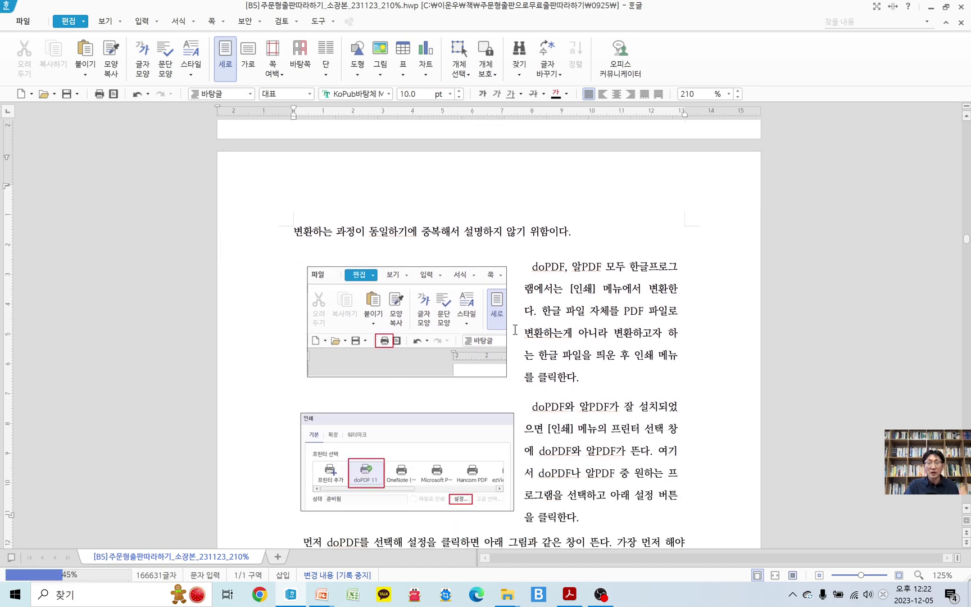
{"action": "scroll", "coordinate": [520, 333], "scroll_direction": "up", "scroll_amount": 4}
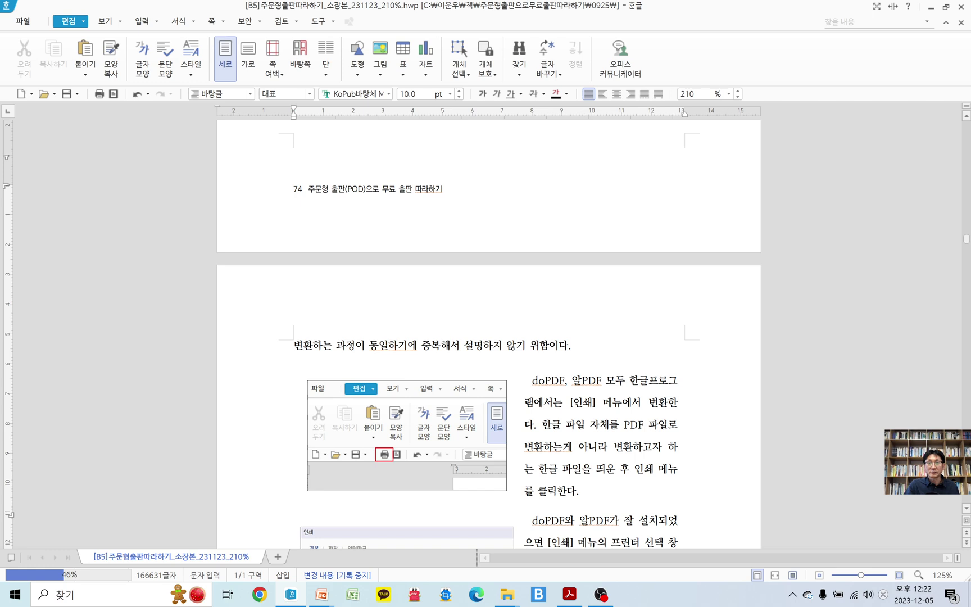
{"action": "scroll", "coordinate": [489, 338], "scroll_direction": "down", "scroll_amount": 4}
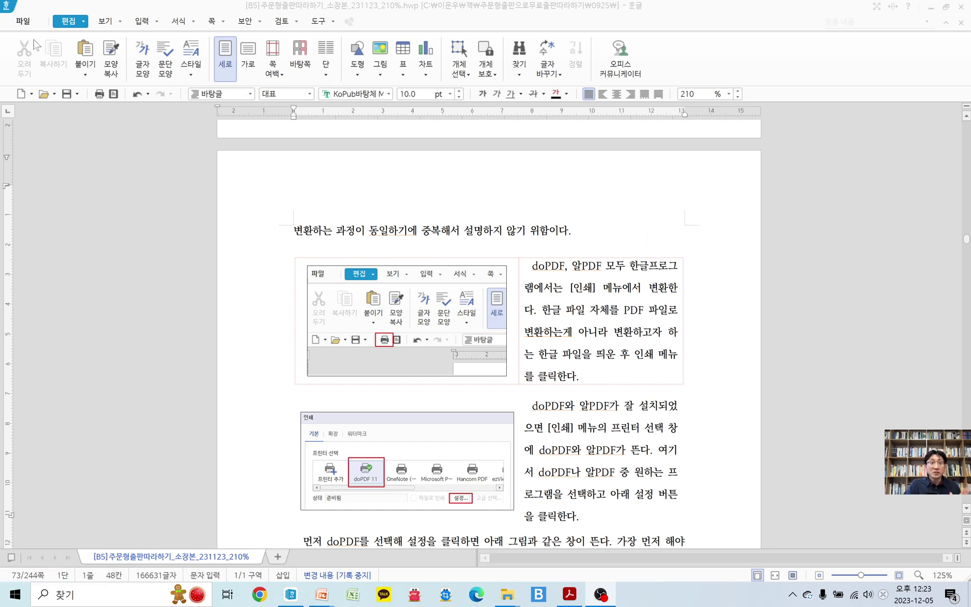
{"action": "left_click", "coordinate": [25, 22]}
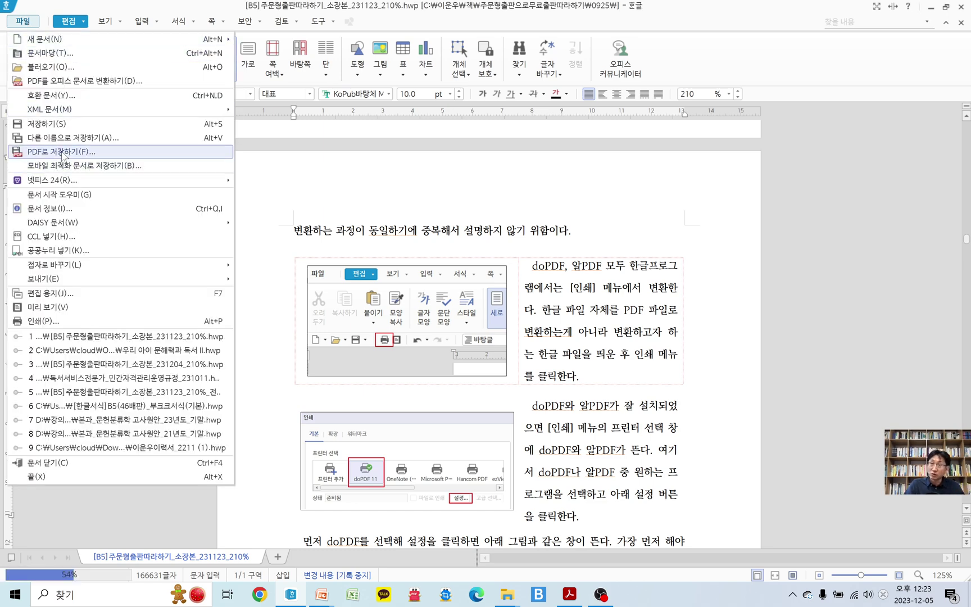
{"action": "left_click", "coordinate": [579, 287]}
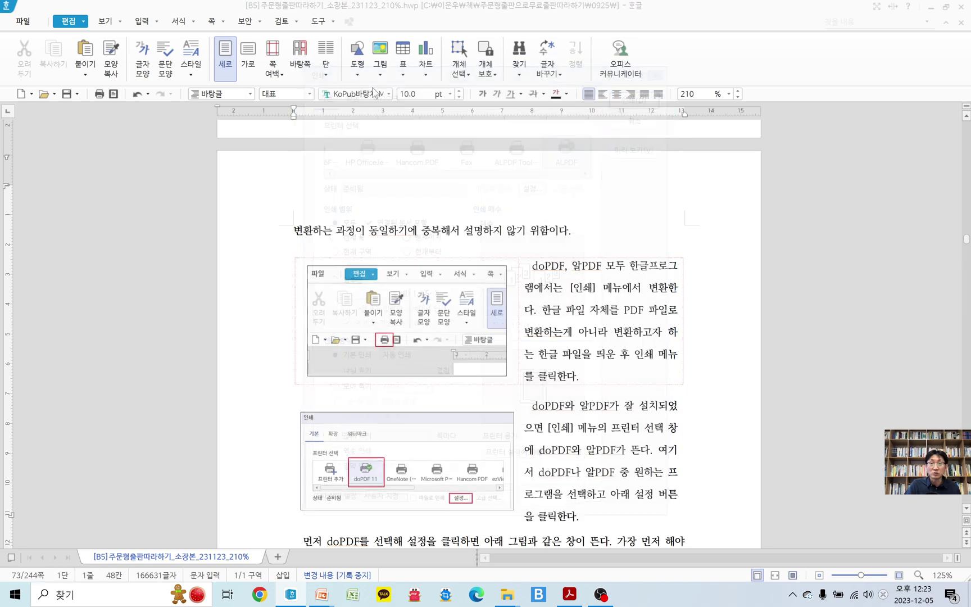
{"action": "left_click", "coordinate": [662, 66]}
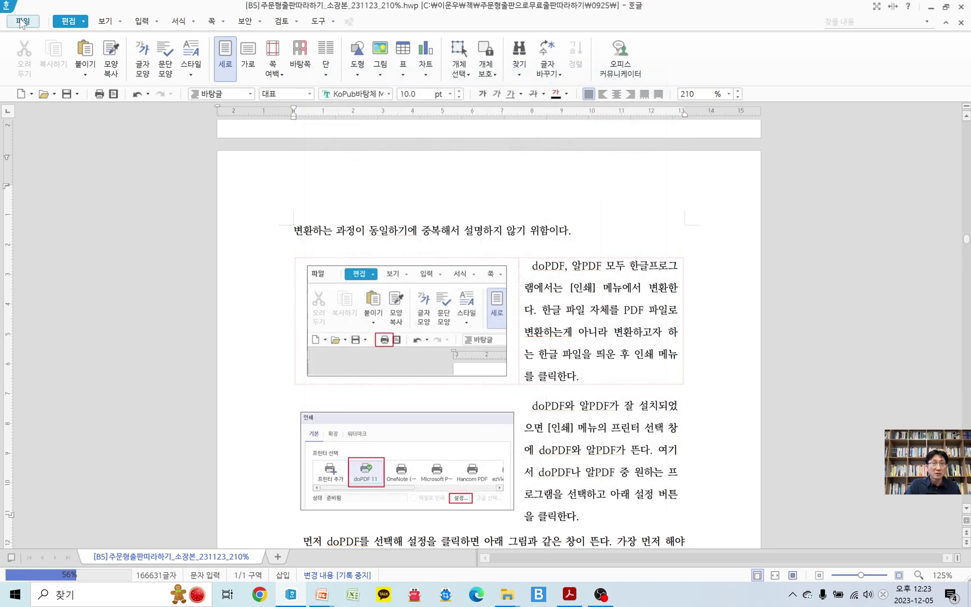
- Look through the available printers in the print settings, choose ALPDF for the PDF conversion, and close the settings without printing
{"action": "left_click", "coordinate": [22, 22]}
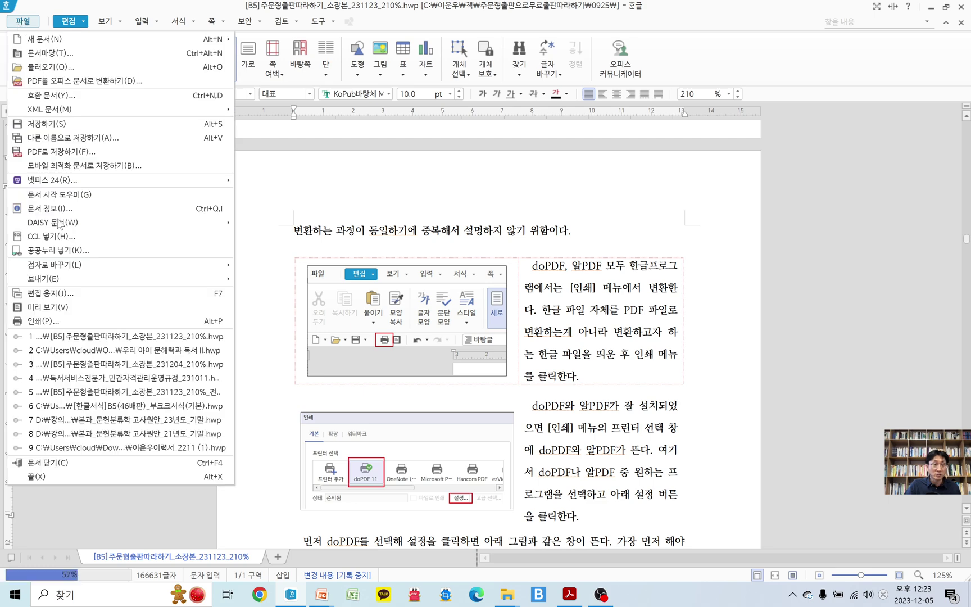
{"action": "left_click", "coordinate": [50, 322]}
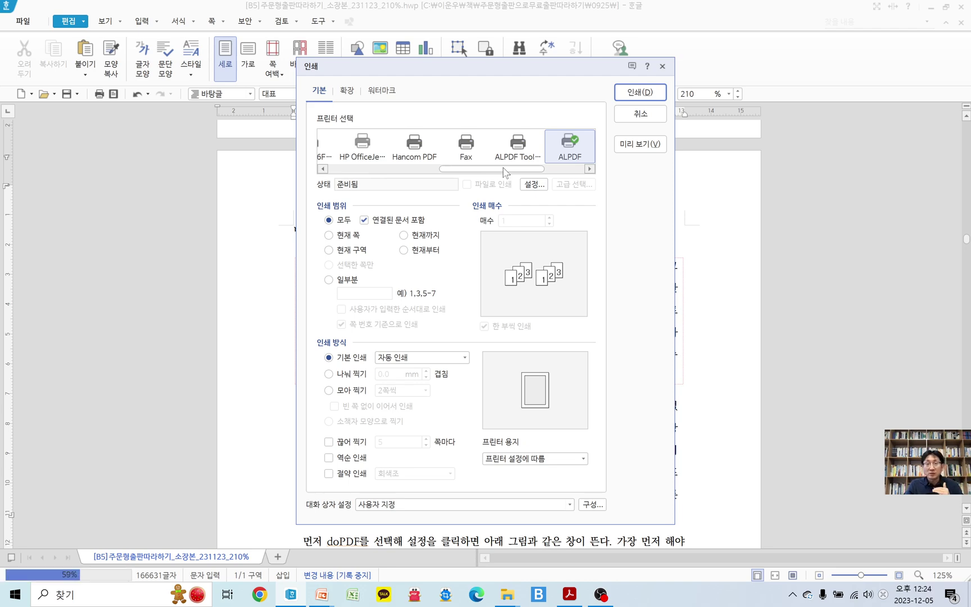
{"action": "left_click_drag", "start_coordinate": [503, 170], "coordinate": [542, 175]}
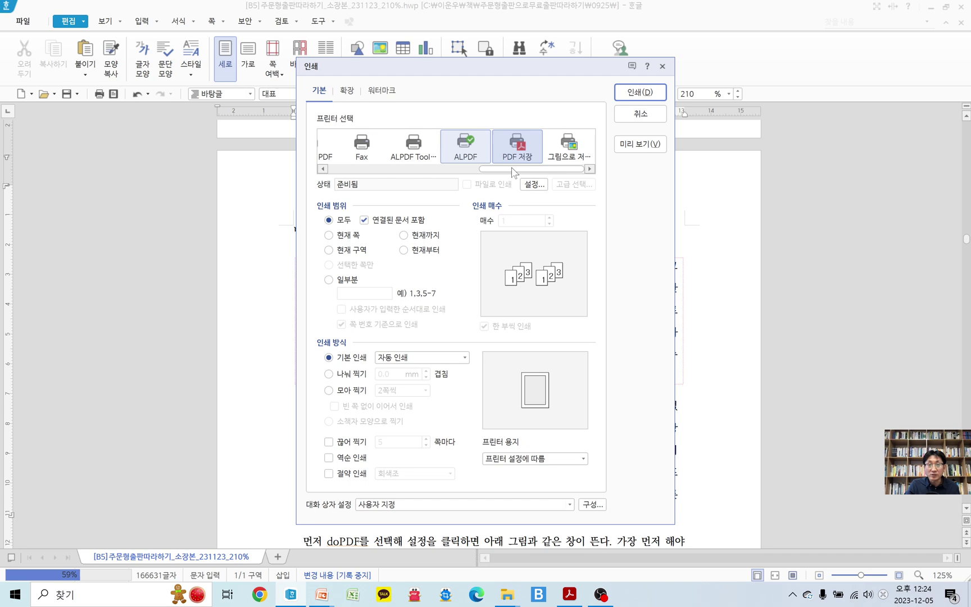
{"action": "left_click_drag", "start_coordinate": [513, 172], "coordinate": [542, 174]}
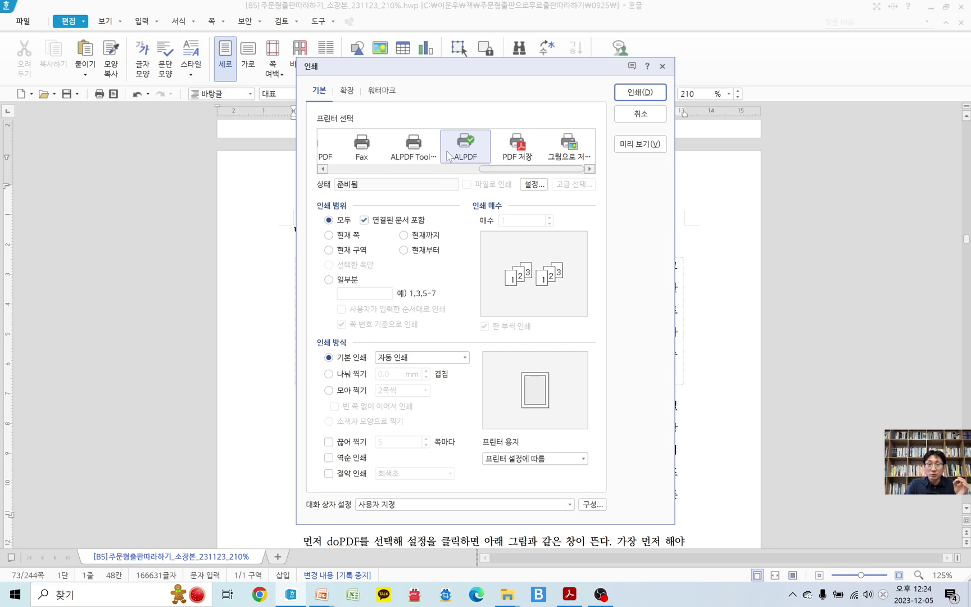
{"action": "left_click_drag", "start_coordinate": [508, 171], "coordinate": [437, 170]}
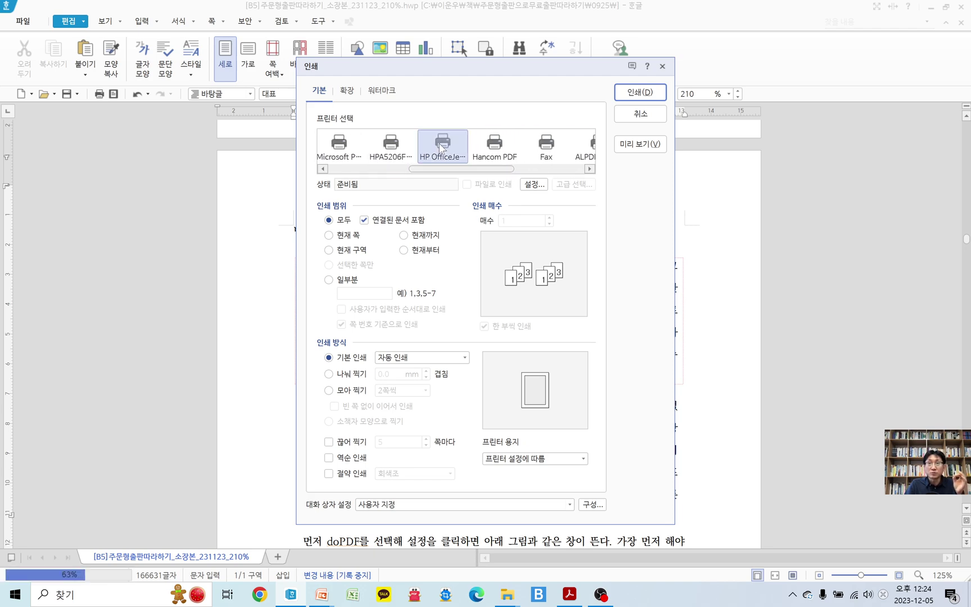
{"action": "left_click_drag", "start_coordinate": [497, 169], "coordinate": [568, 169]}
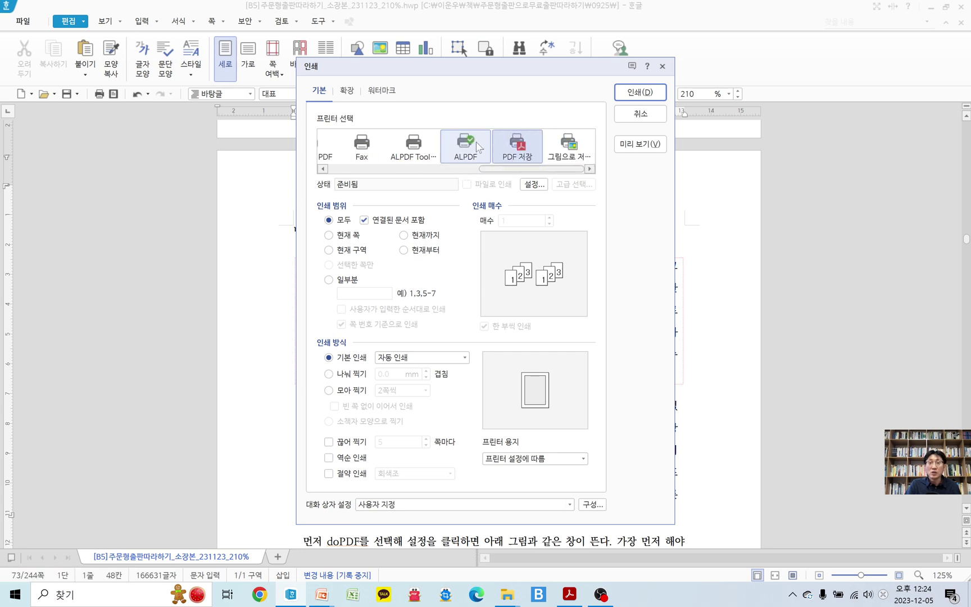
{"action": "left_click", "coordinate": [474, 153]}
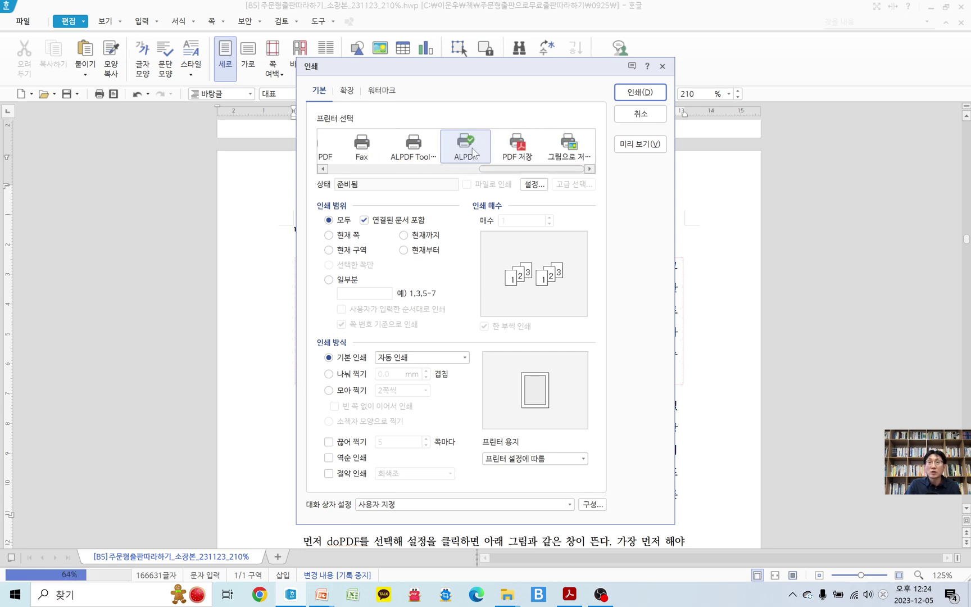
{"action": "left_click", "coordinate": [644, 98]}
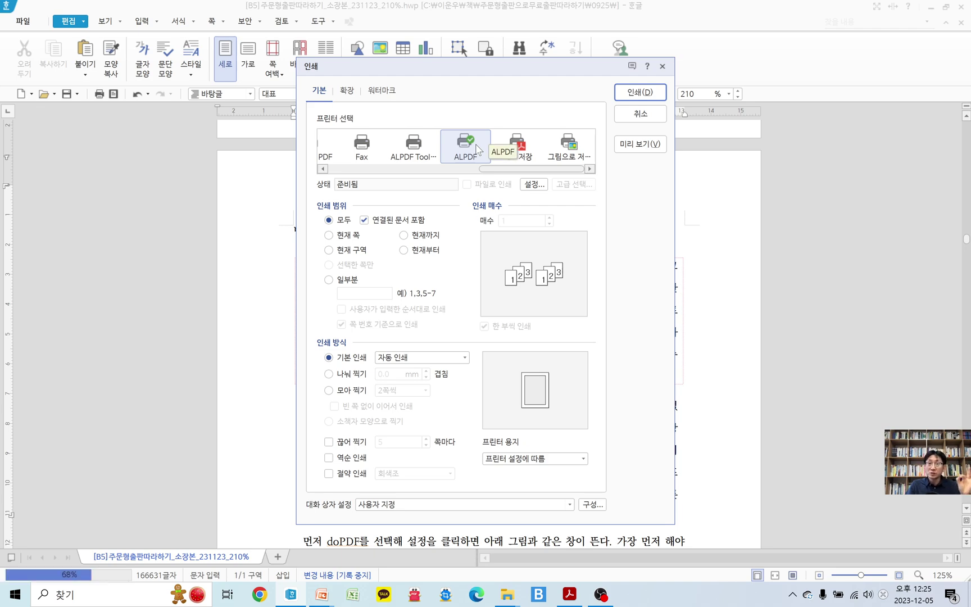
{"action": "left_click", "coordinate": [667, 67]}
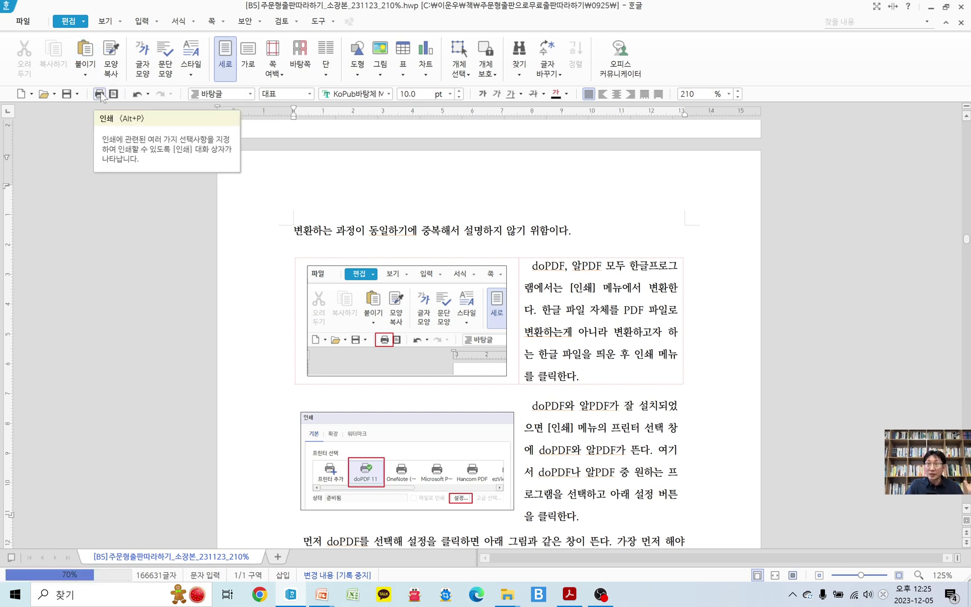
- Review the printer list in the print settings once more and return to the doPDF and 알PDF text in the table on page 75
{"action": "left_click", "coordinate": [100, 94]}
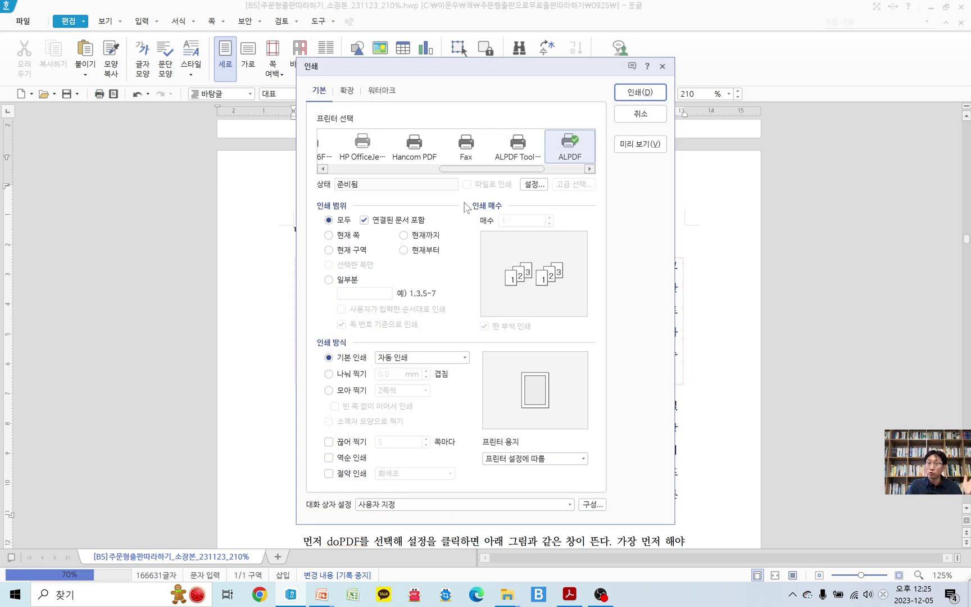
{"action": "left_click_drag", "start_coordinate": [509, 169], "coordinate": [549, 169]}
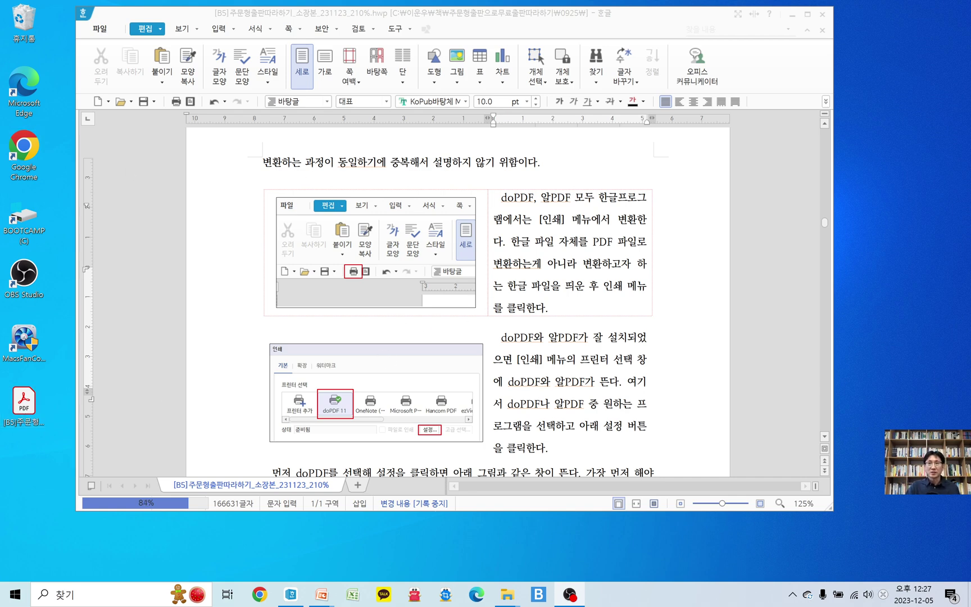
{"action": "left_click", "coordinate": [537, 197]}
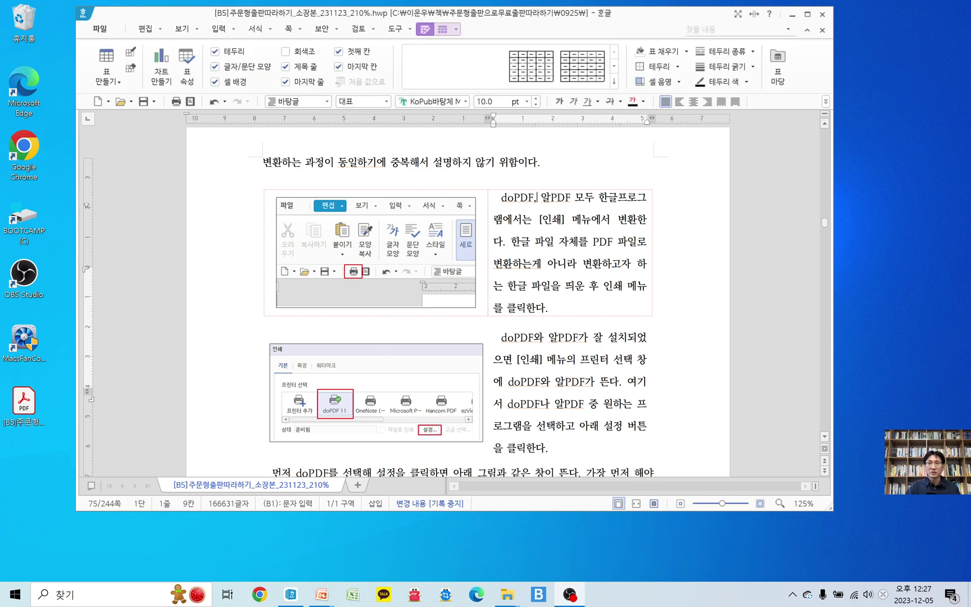